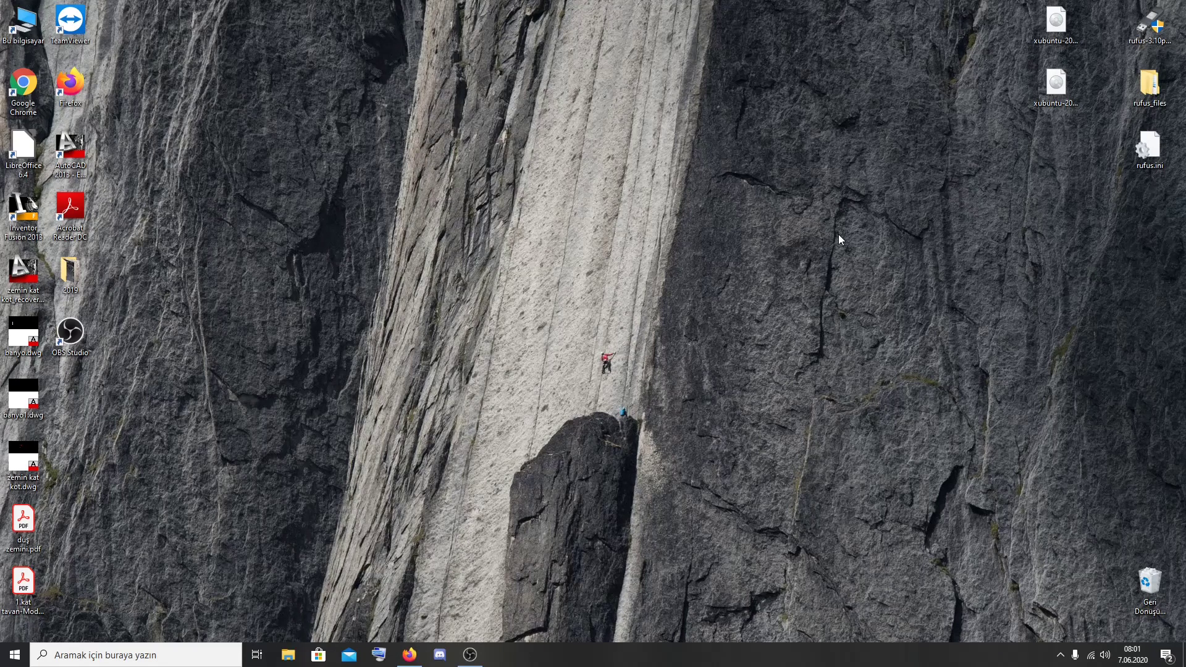
left_click(1072, 29)
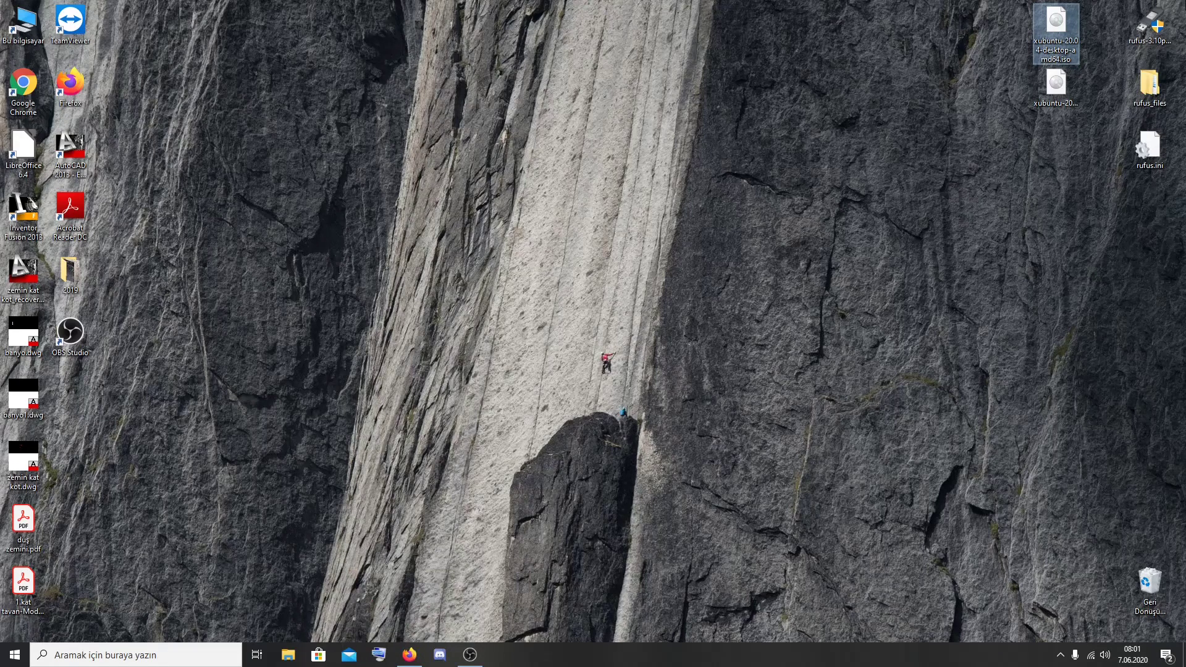
left_click(1161, 28)
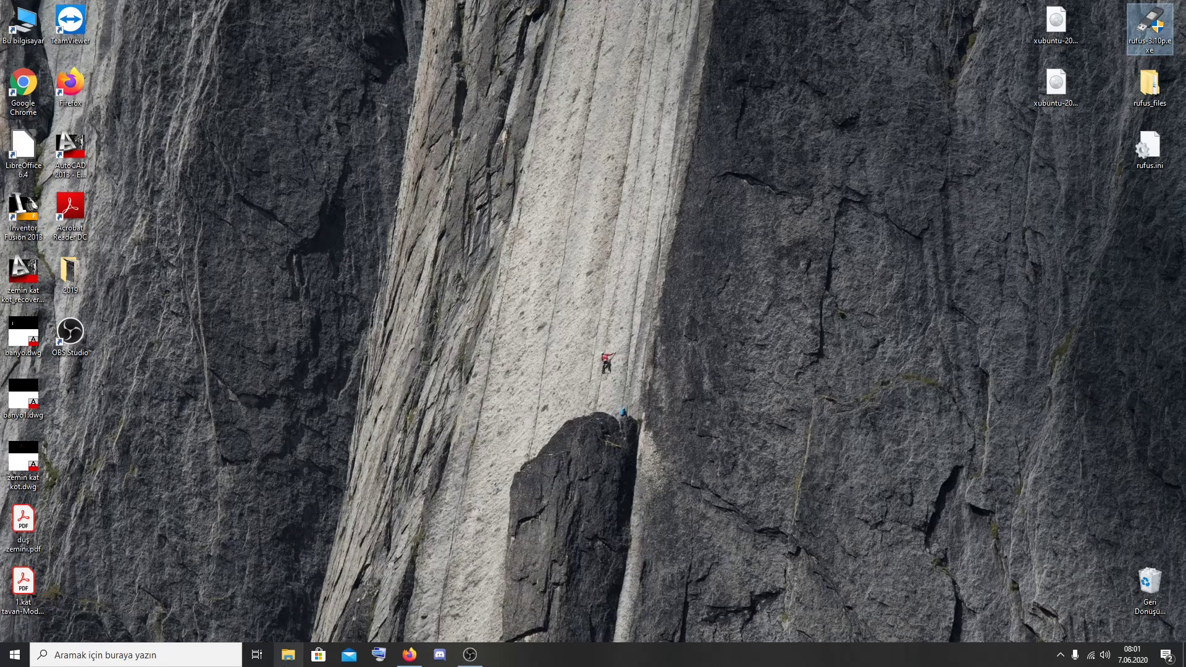
Switch to Firefox, search the web for "rufus indir" and view the Turkish page of the rufus.ie site.
left_click(410, 655)
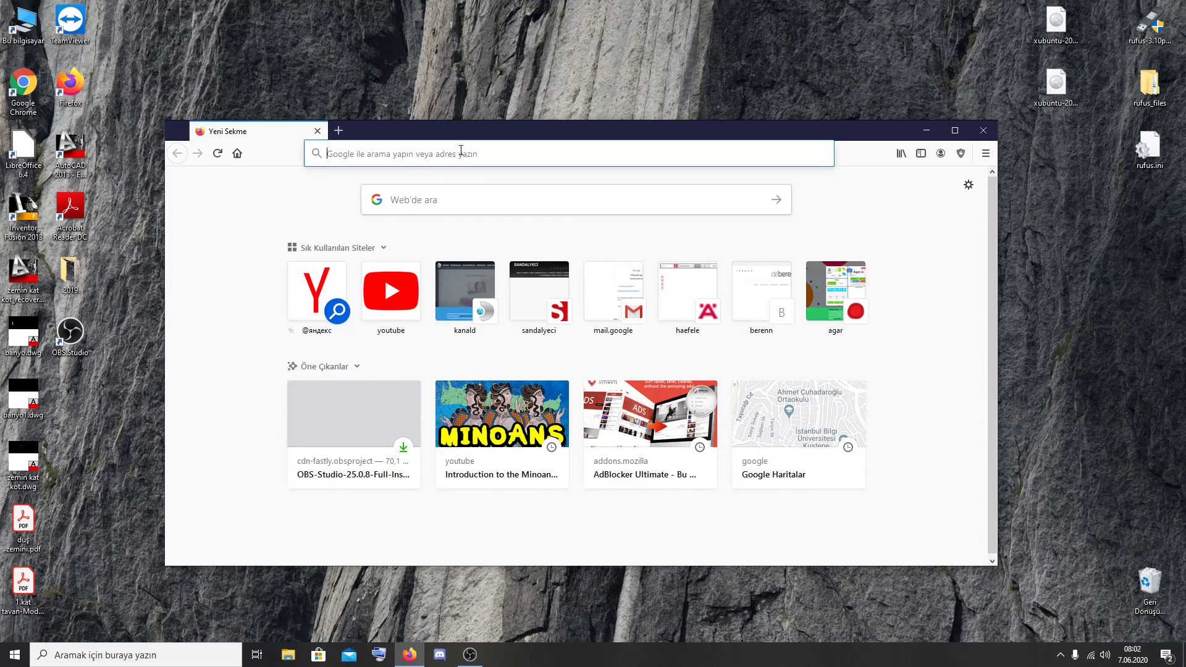
left_click(461, 152)
type("rufus")
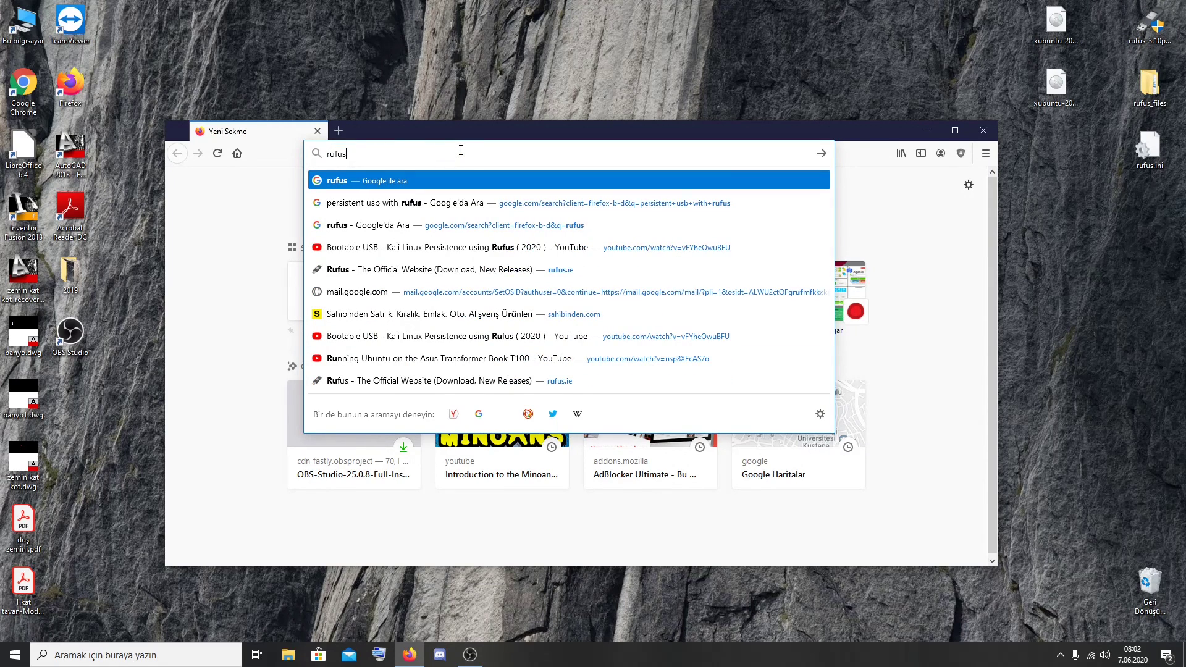
type(" indir")
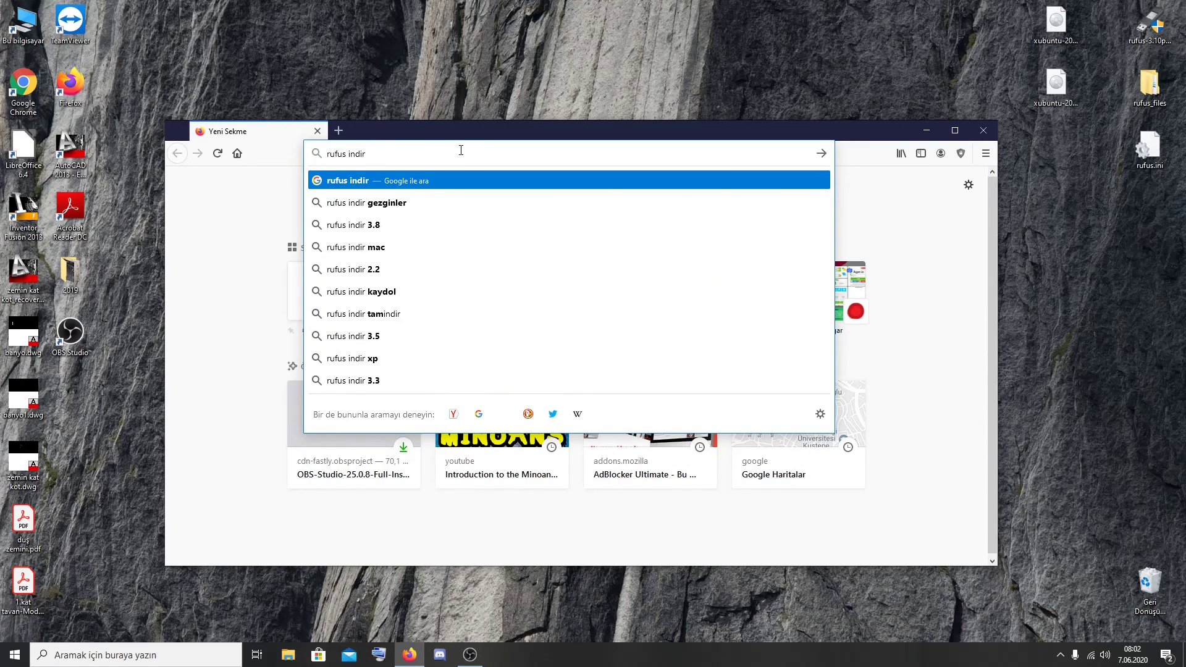
key("Return")
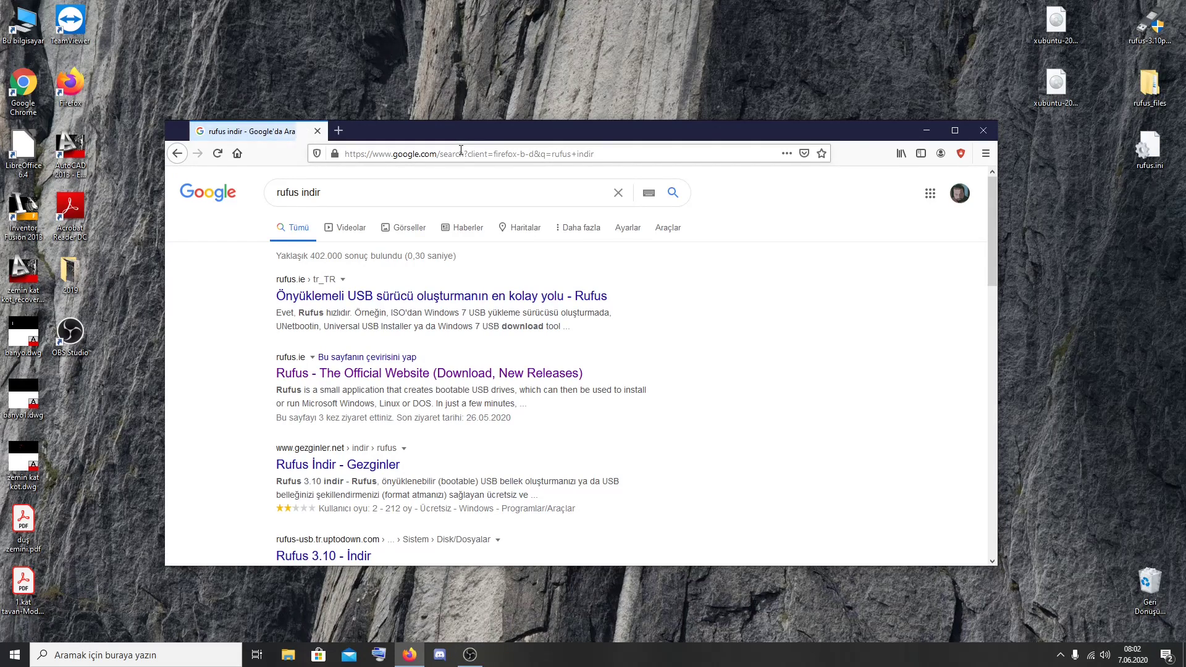
left_click(532, 303)
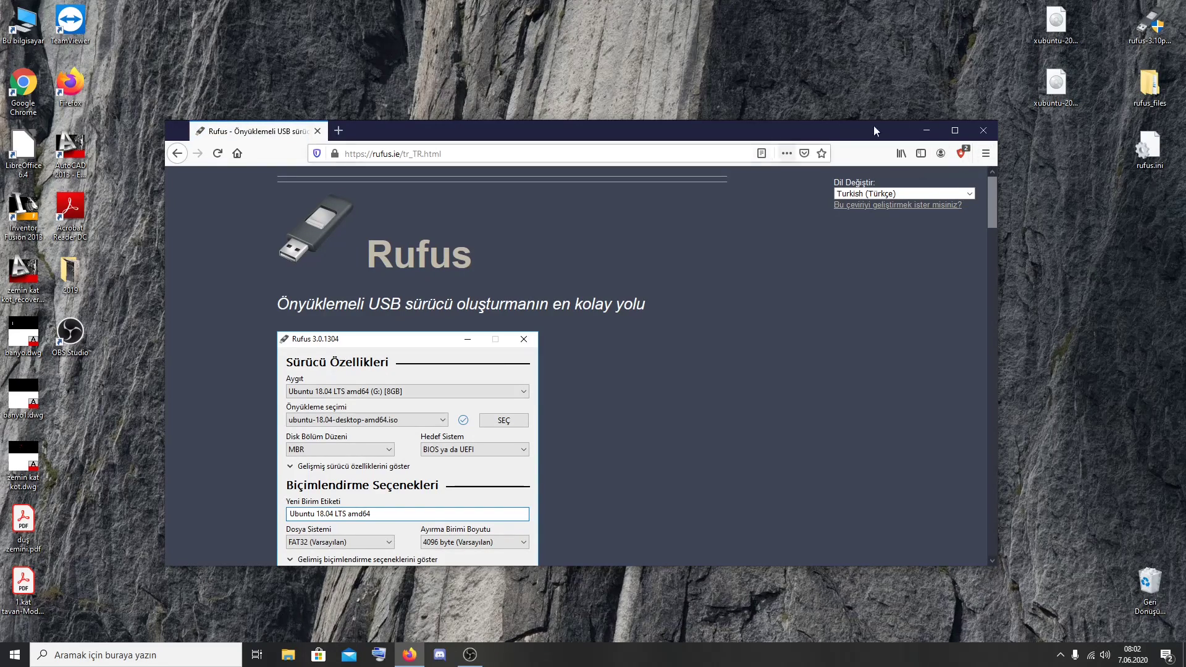
left_click(983, 130)
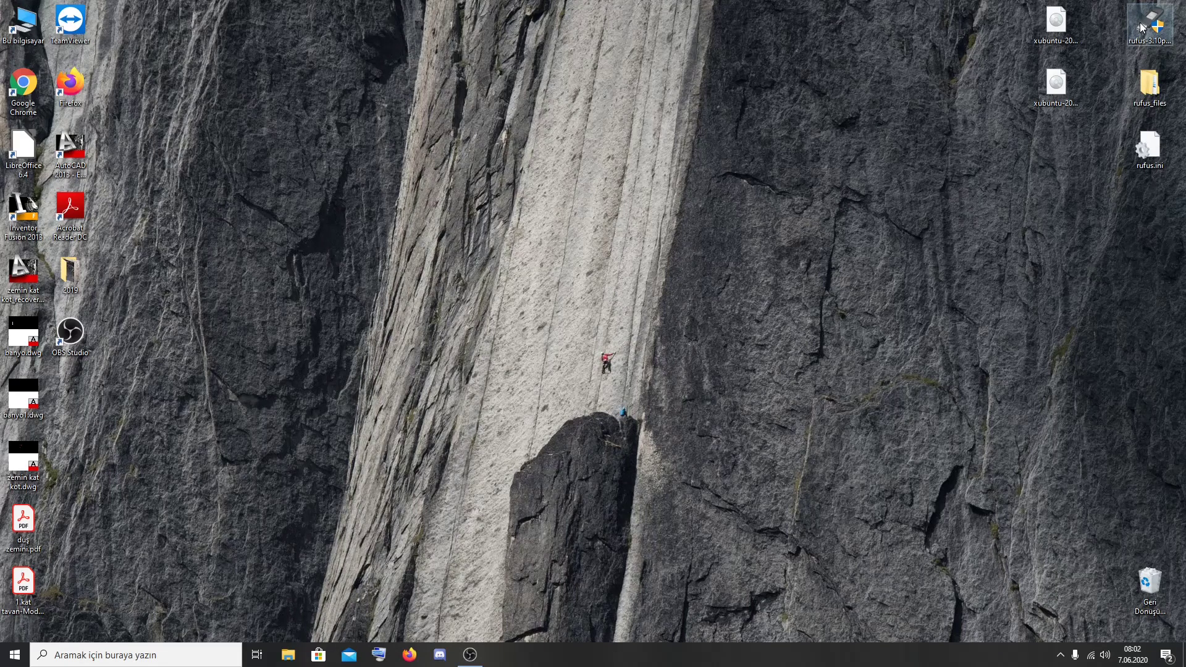
Launch Rufus 3.10 portable from the desktop and choose the NO_LABEL (E:) [32 GB] USB drive as the device.
double_click(1142, 27)
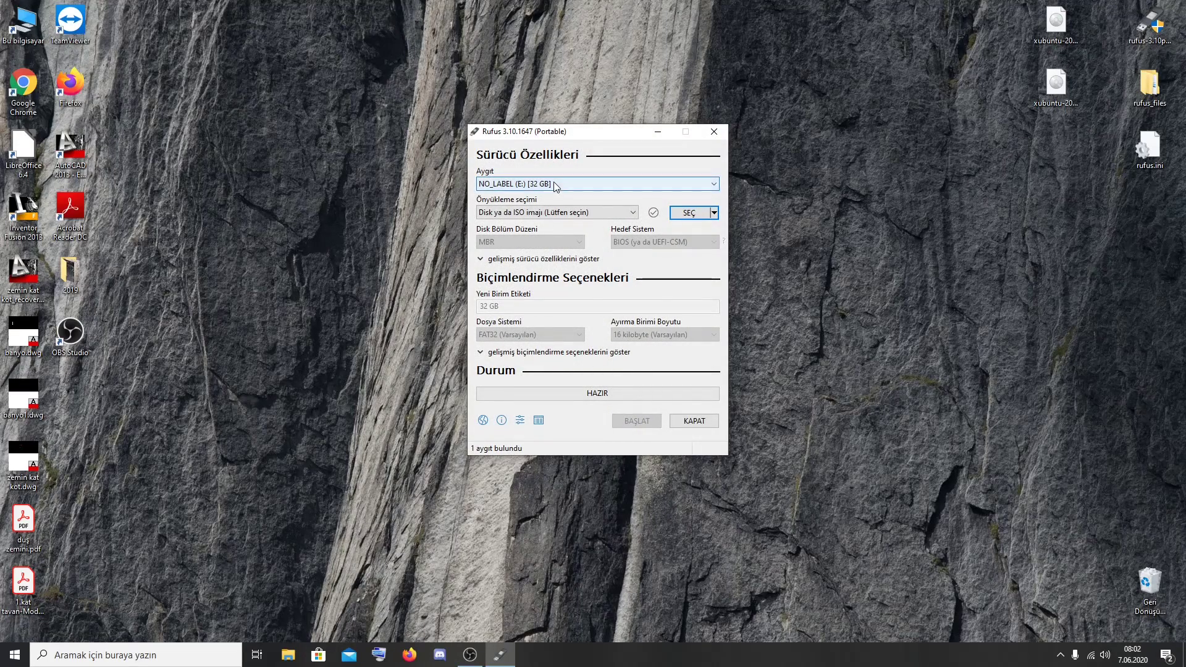
left_click(555, 185)
left_click(558, 183)
left_click(559, 183)
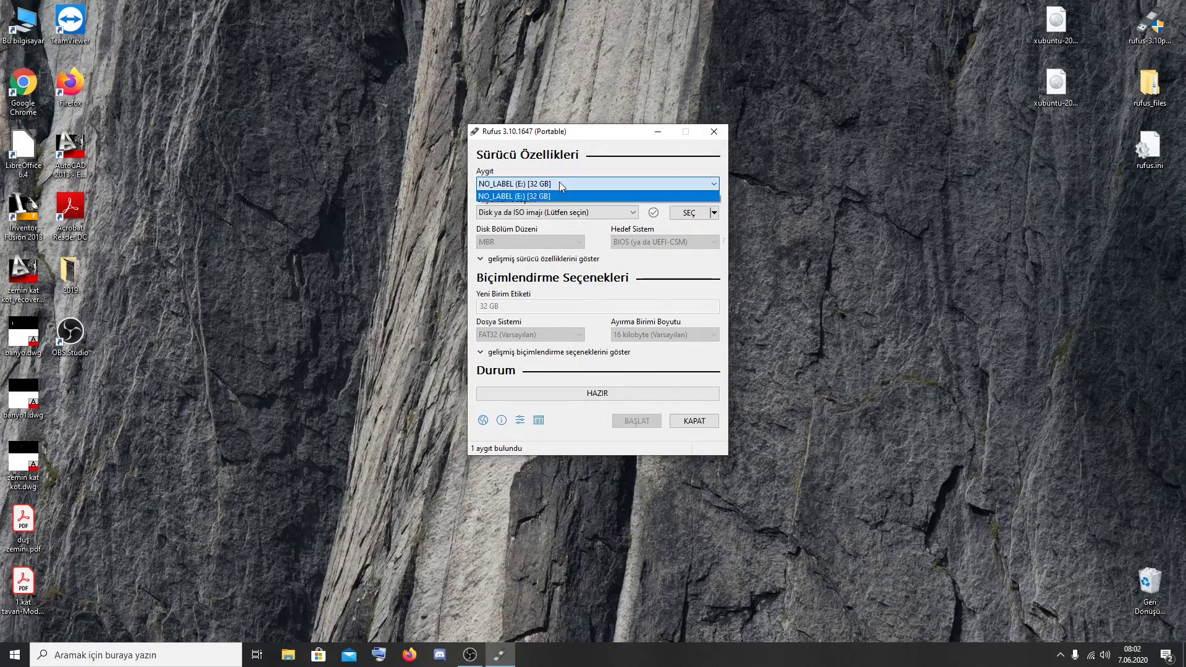
left_click(537, 196)
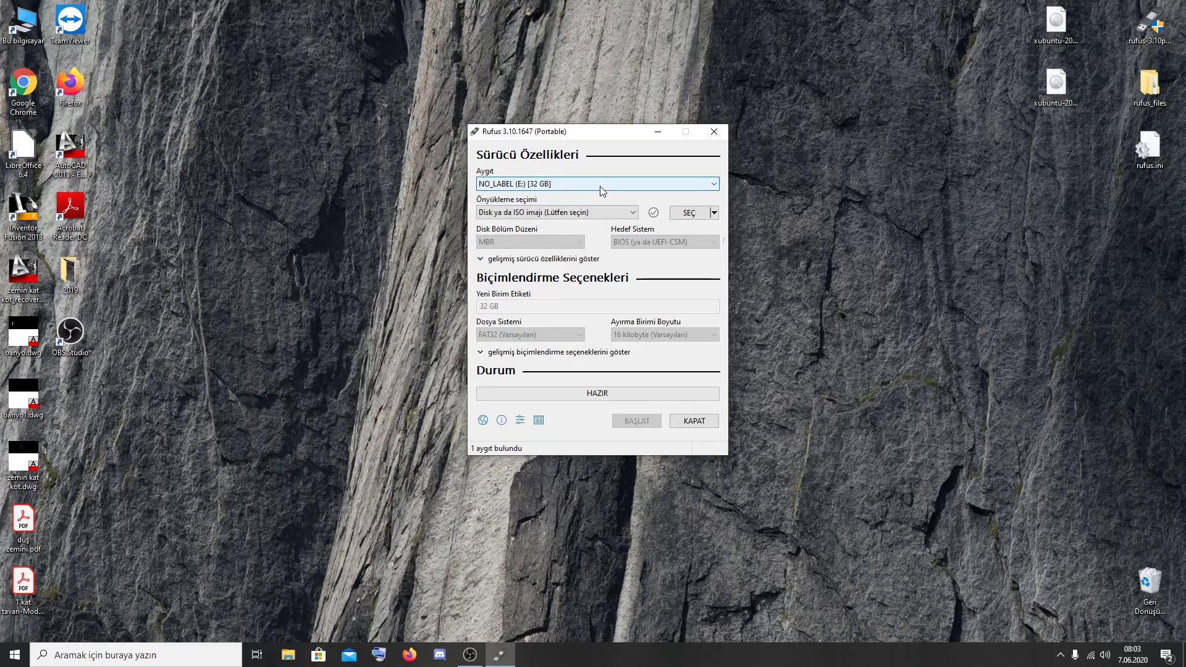
Load xubuntu-20.04-desktop-amd64.iso from the desktop as the boot image and set the persistent partition size to 27 GB.
left_click(695, 213)
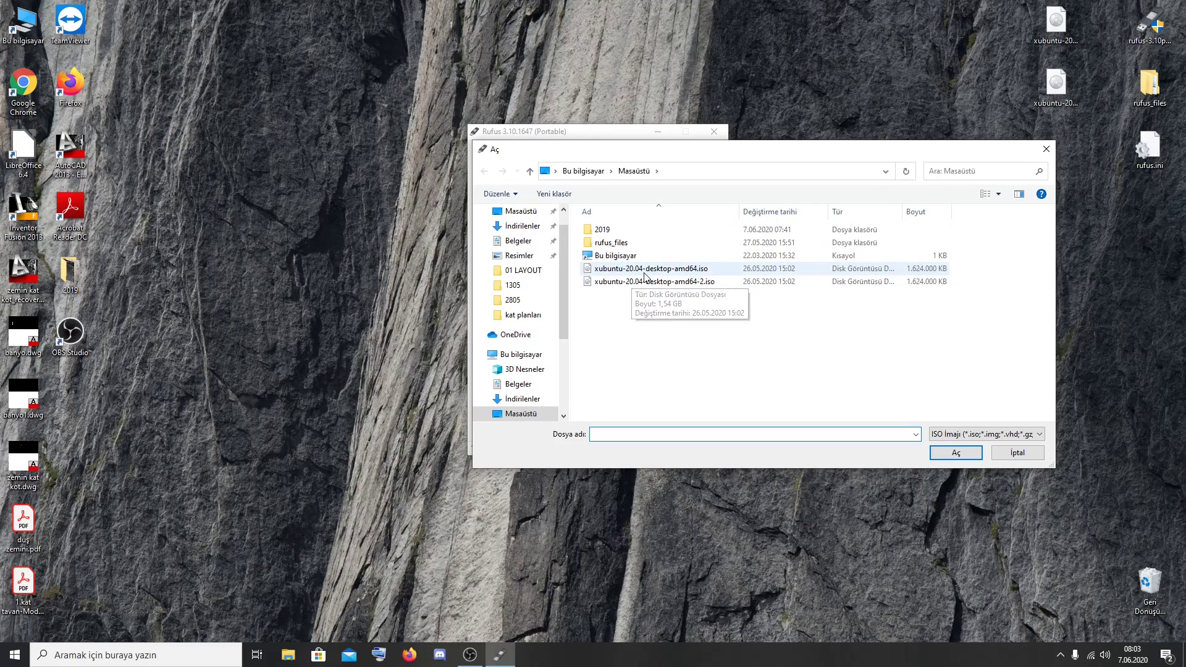
double_click(647, 270)
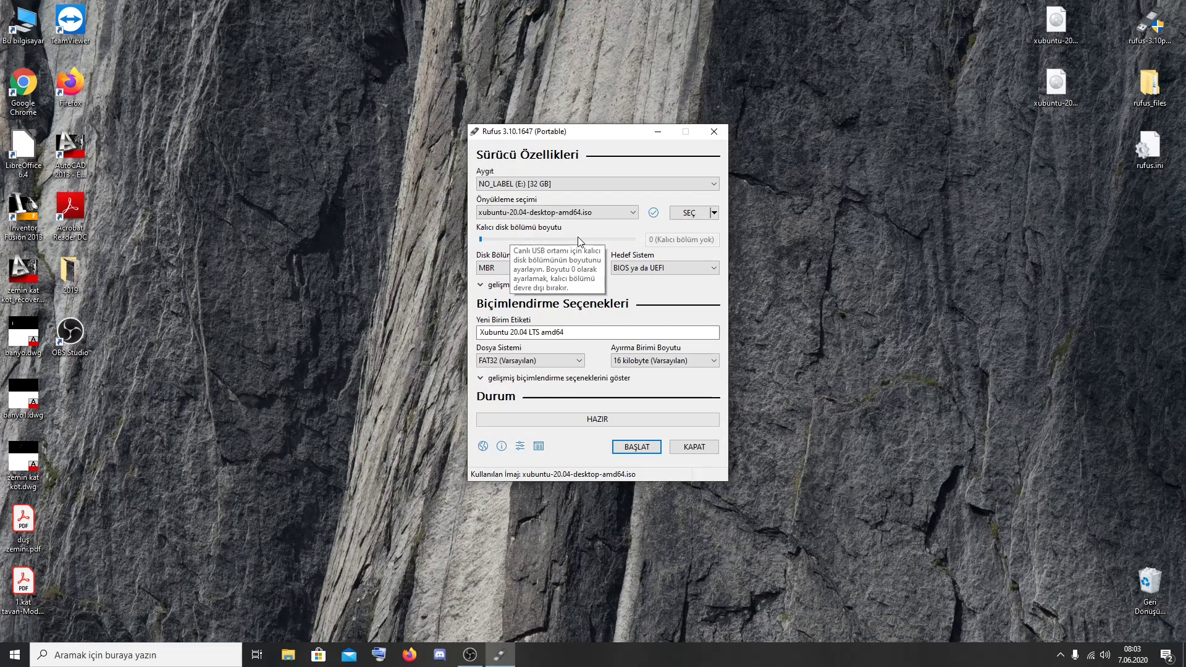
left_click_drag(580, 241, 636, 241)
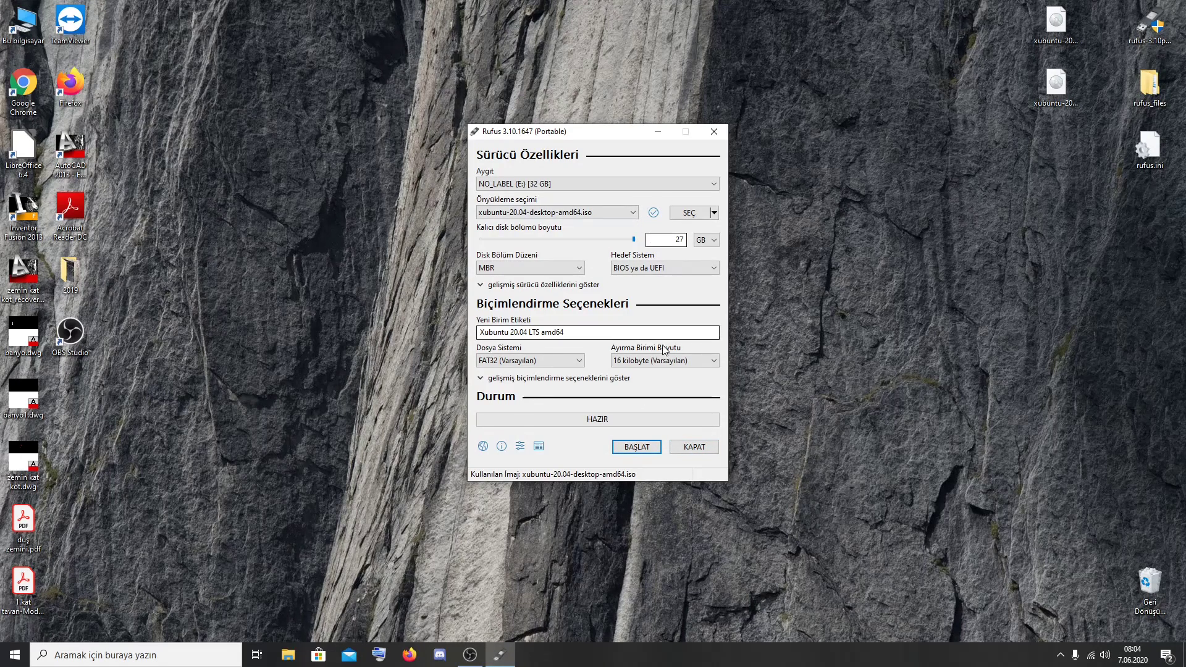
Start writing the Xubuntu image to the USB drive and accept erasing all of its data.
left_click(639, 449)
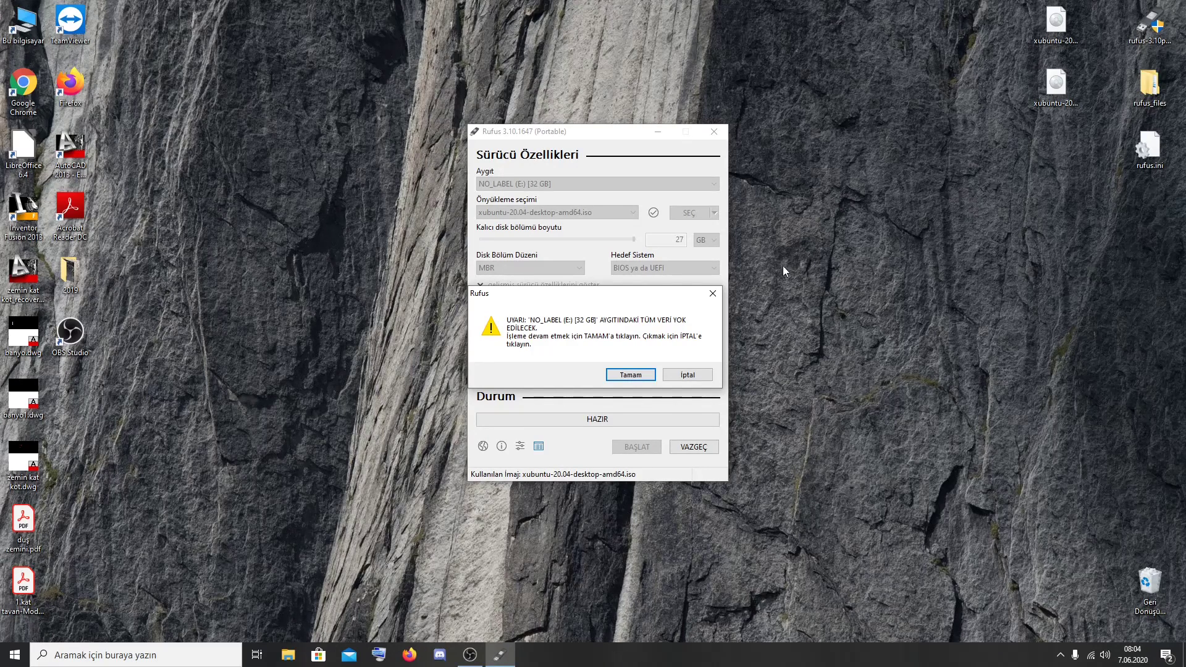
left_click(629, 376)
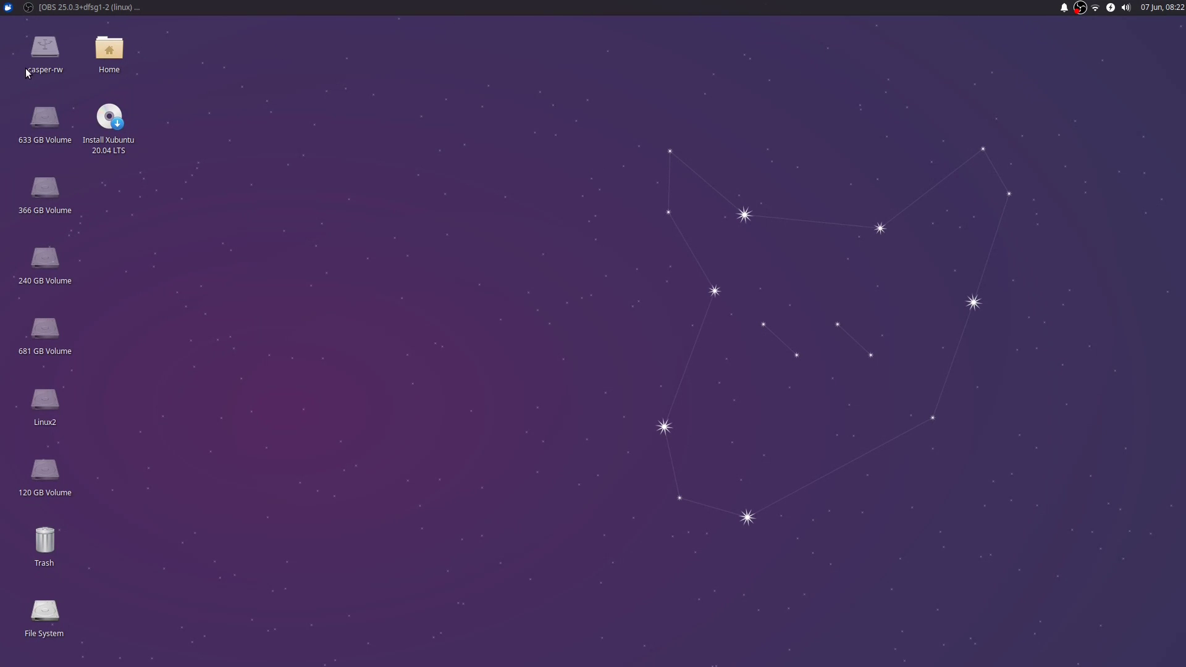
Open the casper-rw volume in the file manager to examine its contents and free space, and close the window.
left_click(39, 53)
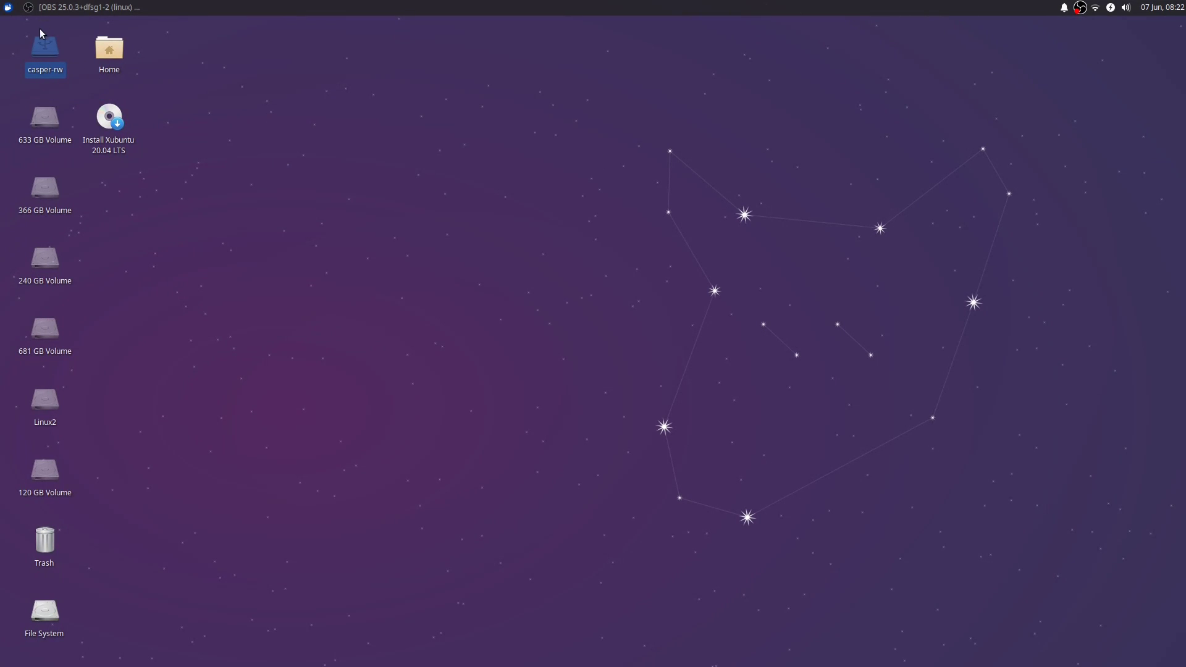
double_click(45, 56)
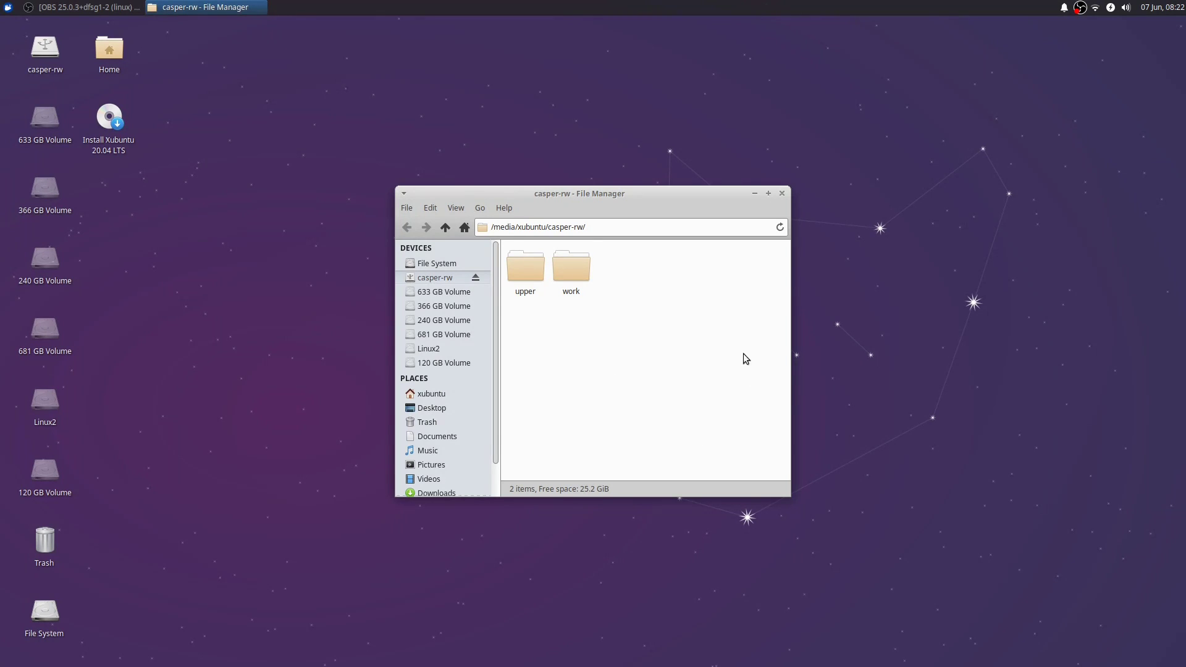
left_click(783, 194)
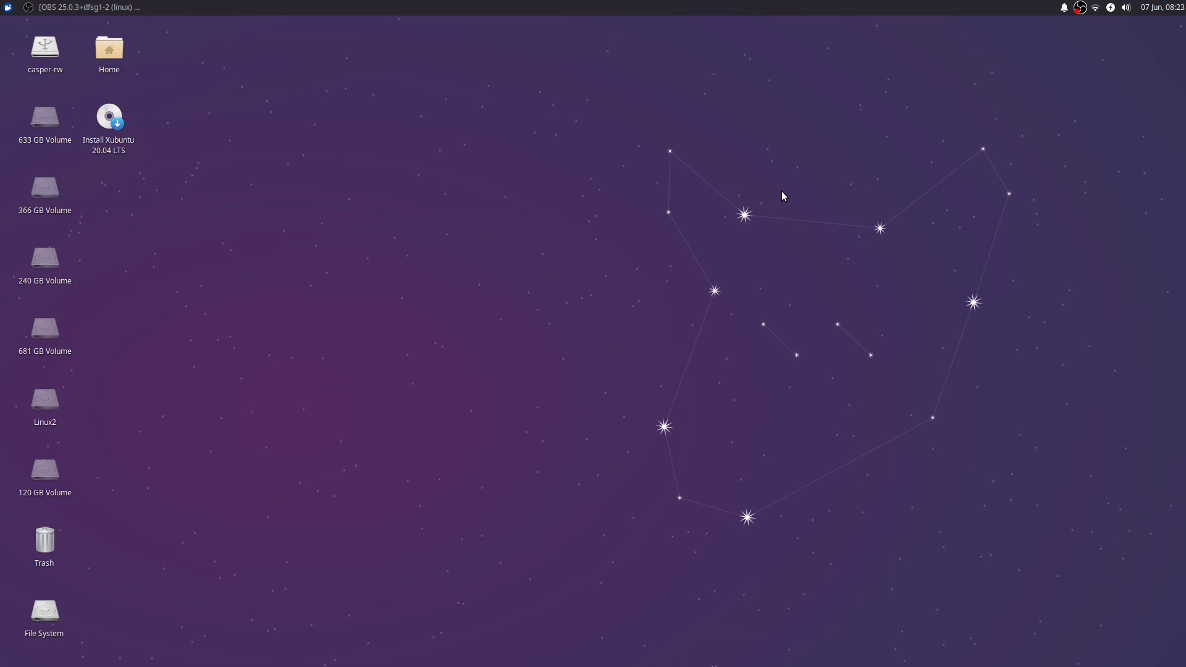
Examine the unmounted disk volumes on the desktop, from the 633 GB Volume down to the 120 GB Volume.
left_click(46, 120)
left_click(43, 194)
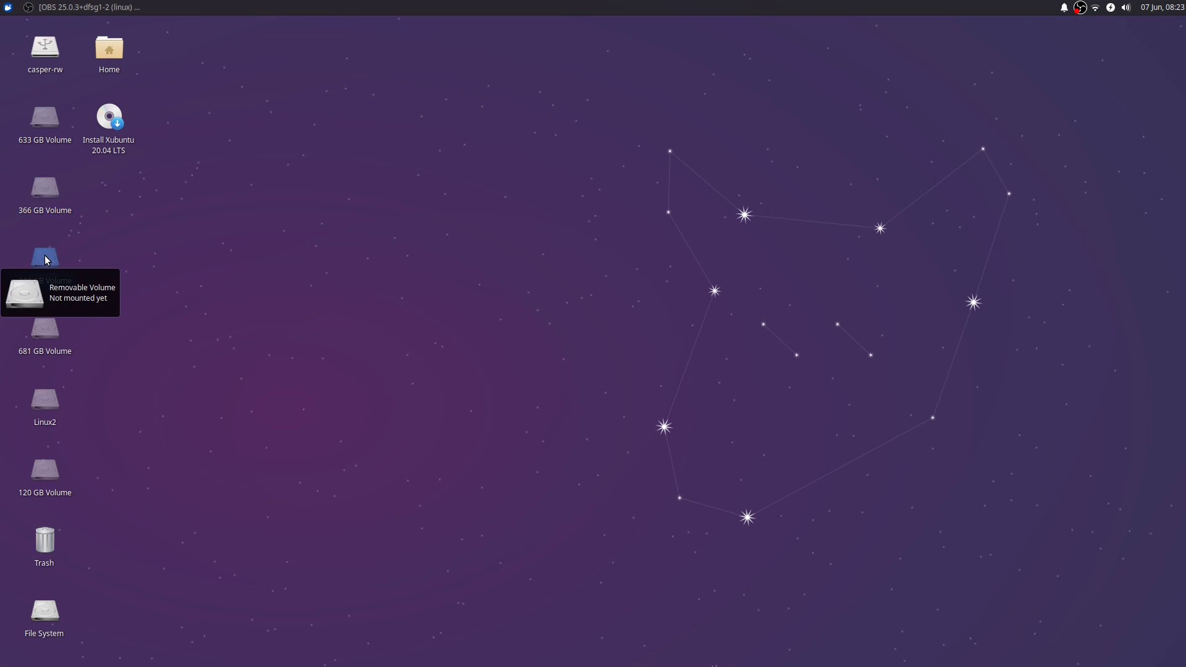
left_click(52, 332)
left_click(46, 401)
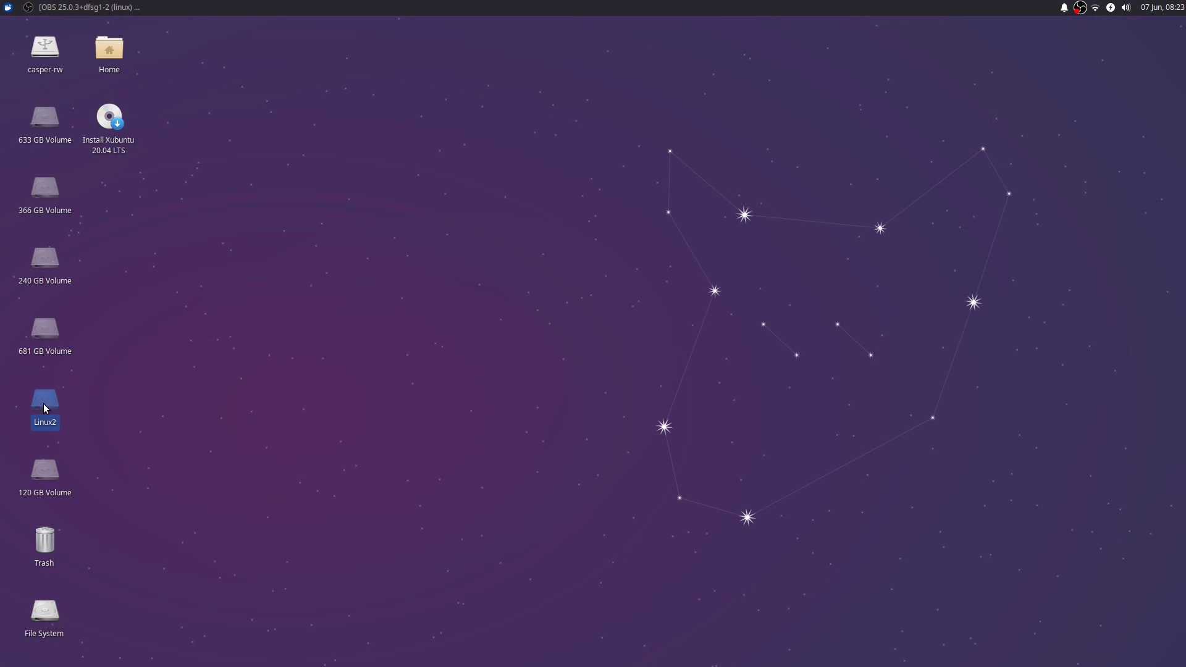
left_click(45, 471)
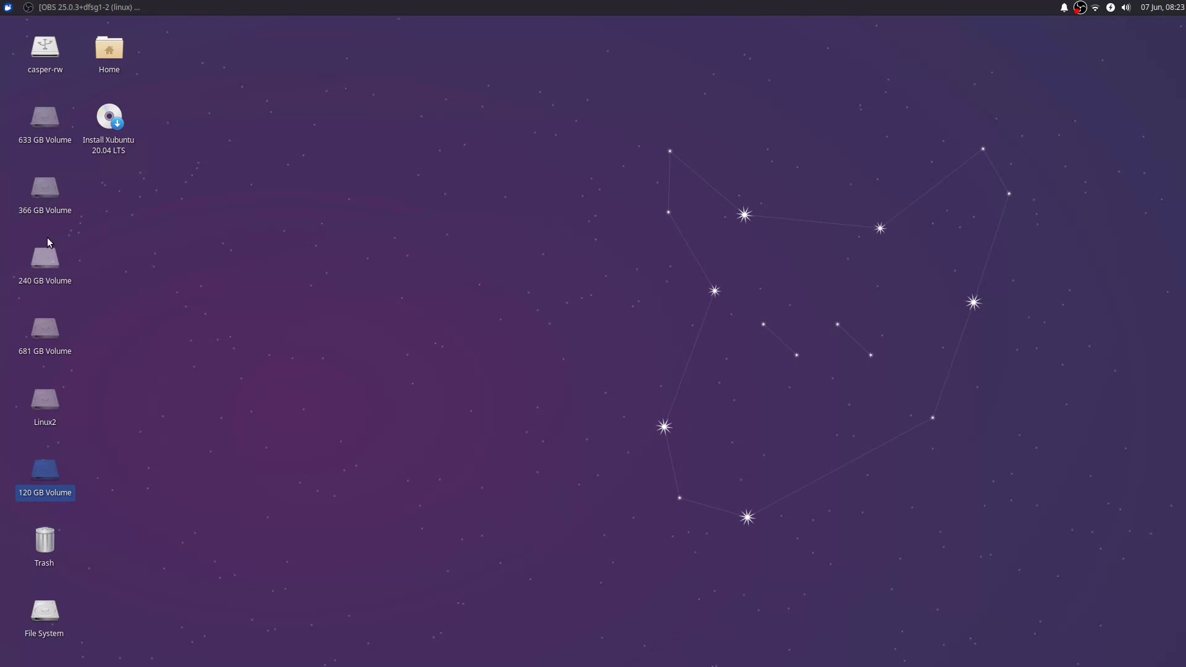
left_click(55, 121)
left_click(51, 193)
left_click(53, 269)
left_click(51, 333)
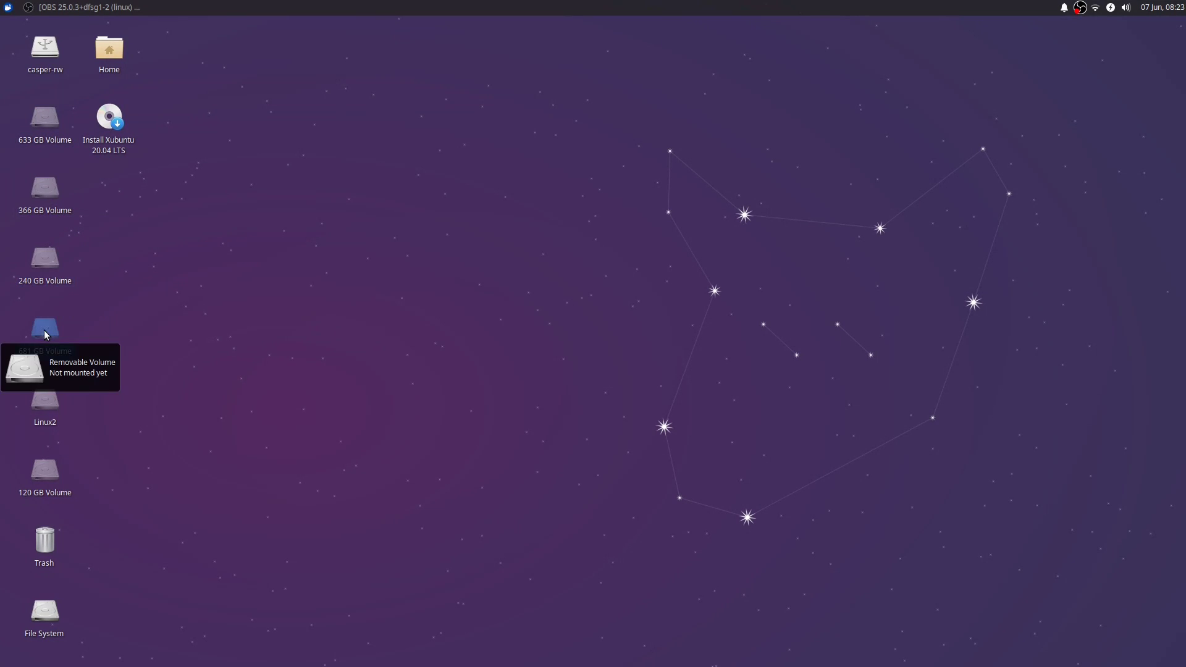
left_click(49, 405)
left_click(46, 473)
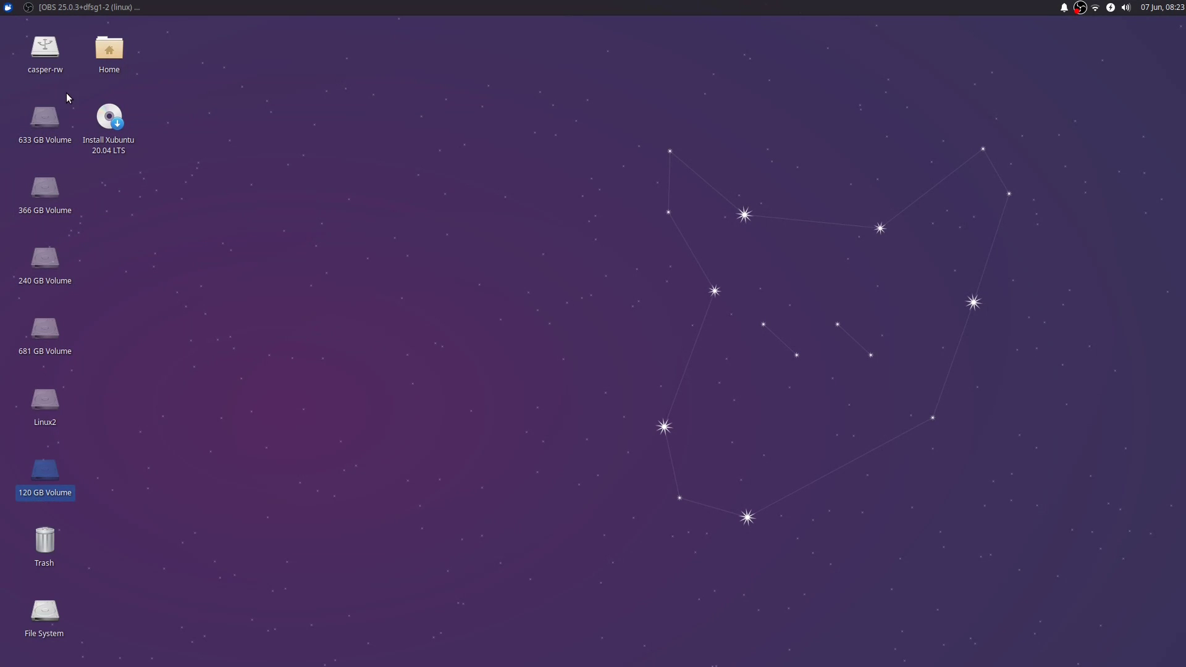
left_click(431, 120)
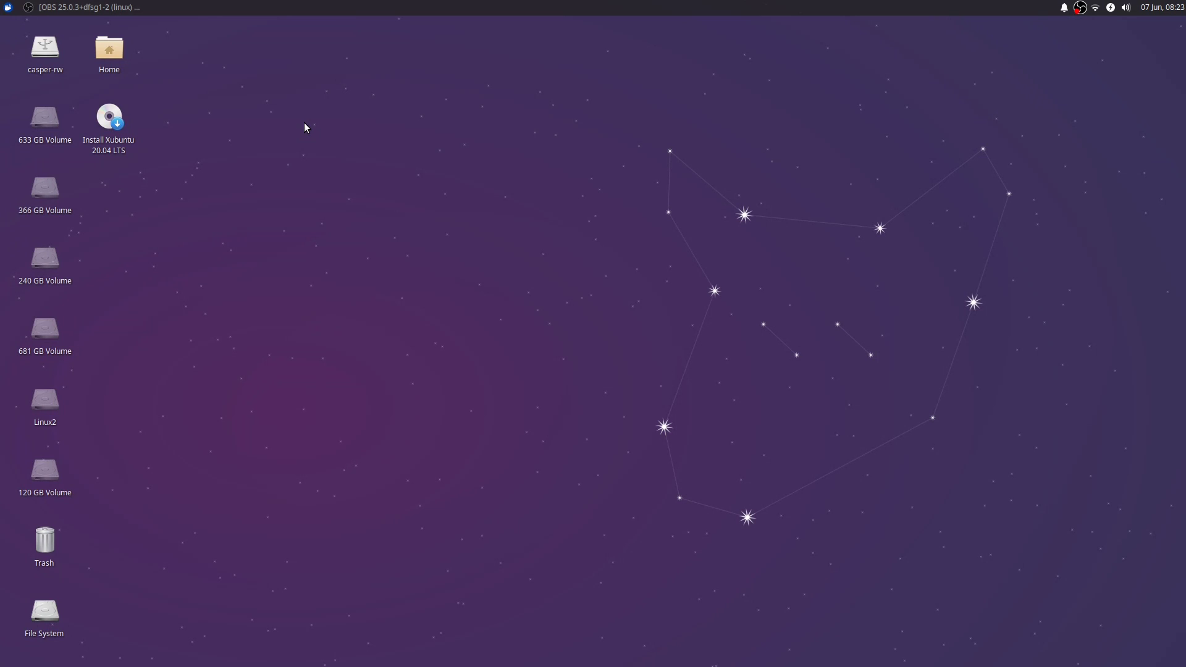
left_click(7, 7)
left_click(176, 162)
left_click_drag(633, 221, 591, 181)
left_click_drag(729, 424, 779, 461)
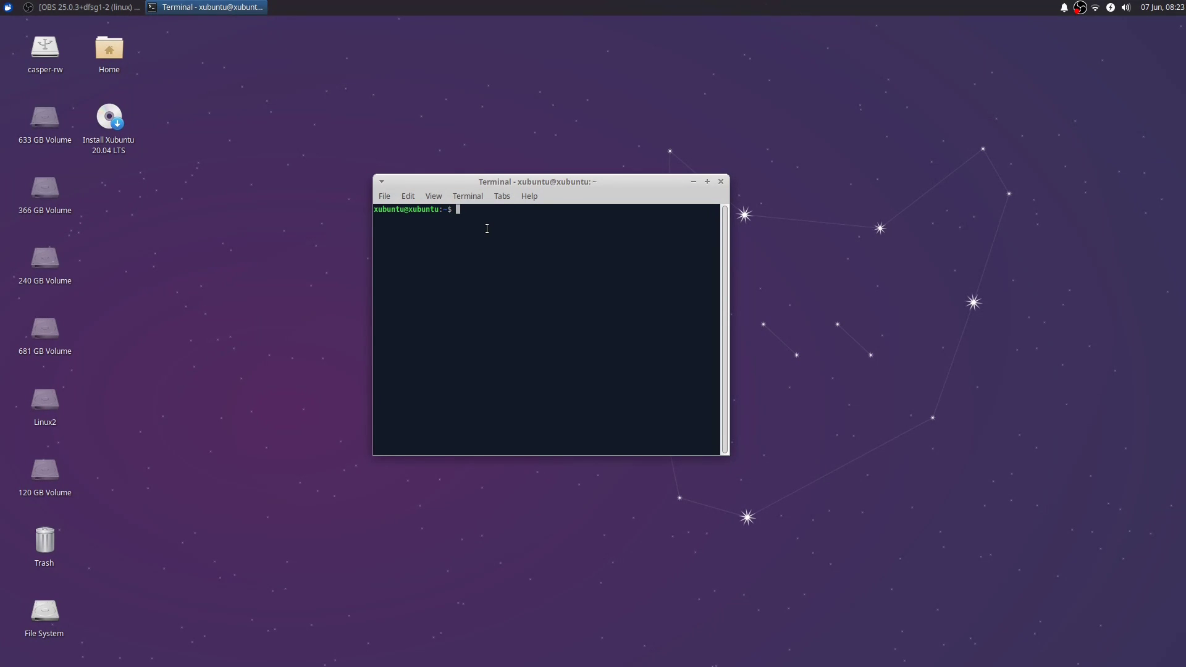
type("sudo apt 'nstall")
key("BackSpace")
key("BackSpace")
key("BackSpace")
key("BackSpace")
key("BackSpace")
key("BackSpace")
key("BackSpace")
key("BackSpace")
key("BackSpace")
key("BackSpace")
key("BackSpace")
key("BackSpace")
key("BackSpace")
key("BackSpace")
key("BackSpace")
key("BackSpace")
left_click(722, 181)
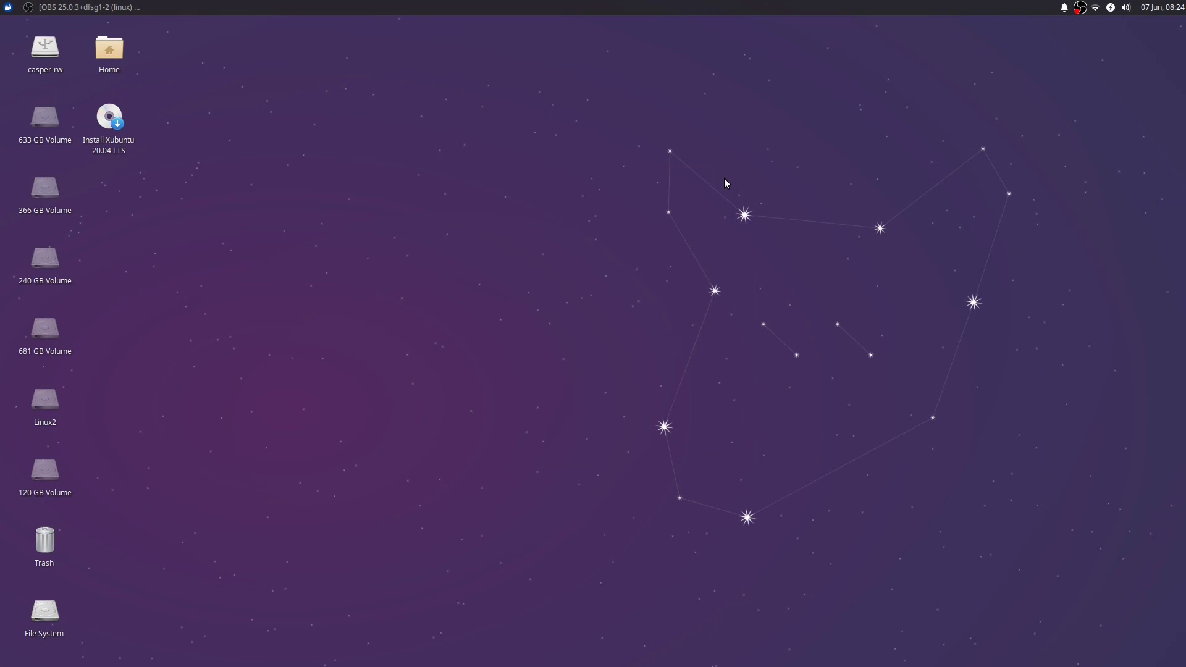
Open the Xubuntu settings manager, enlarge its window upward and open Language Support.
left_click(8, 7)
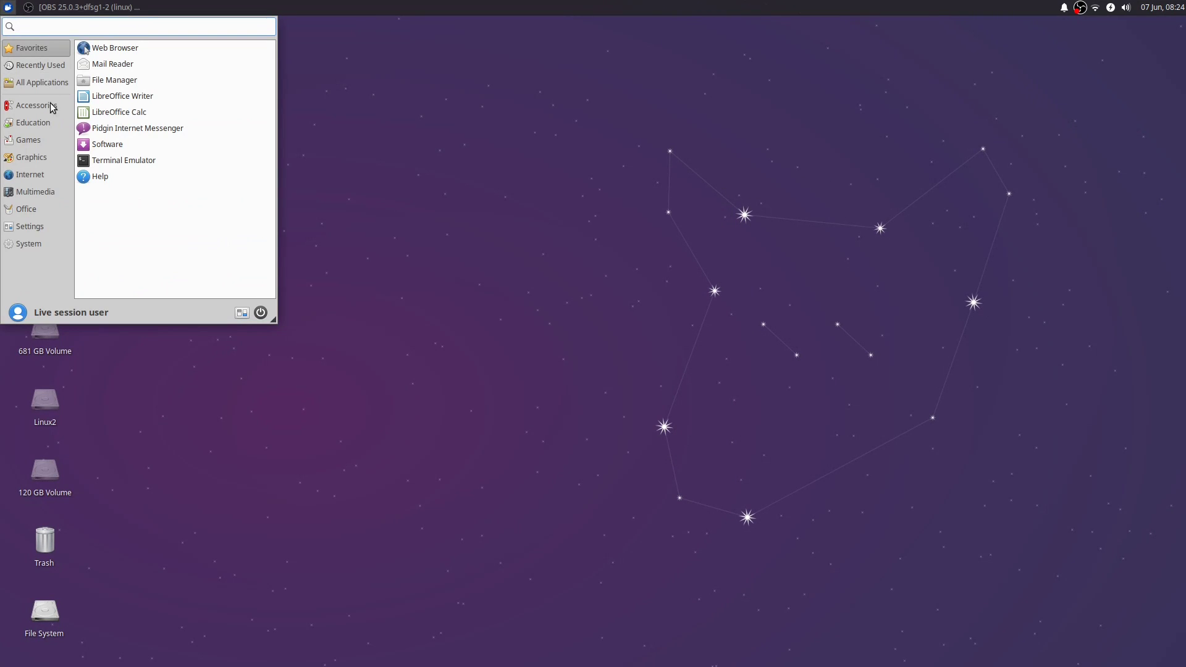
left_click(241, 313)
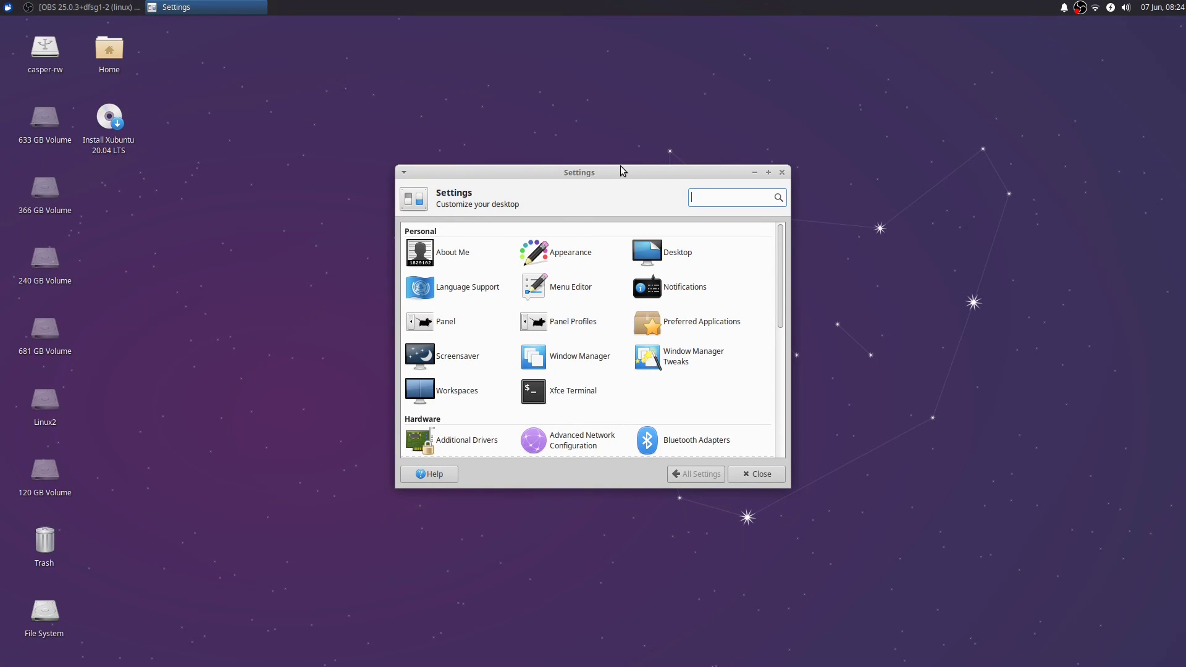
left_click_drag(620, 166, 618, 49)
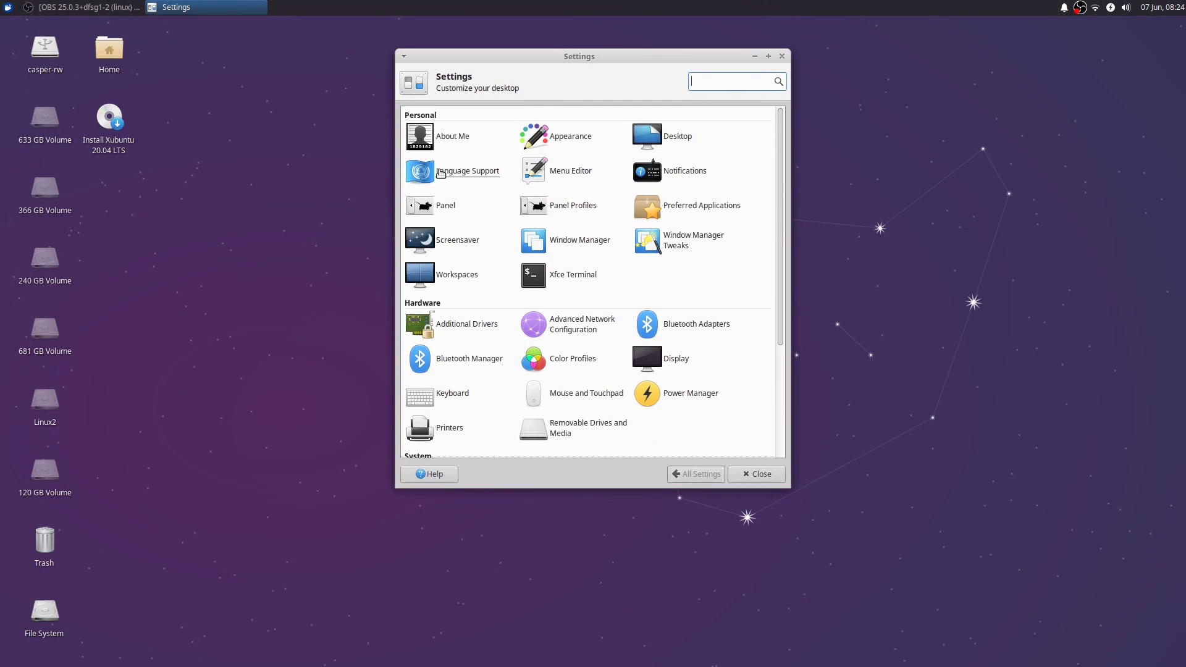
left_click(464, 173)
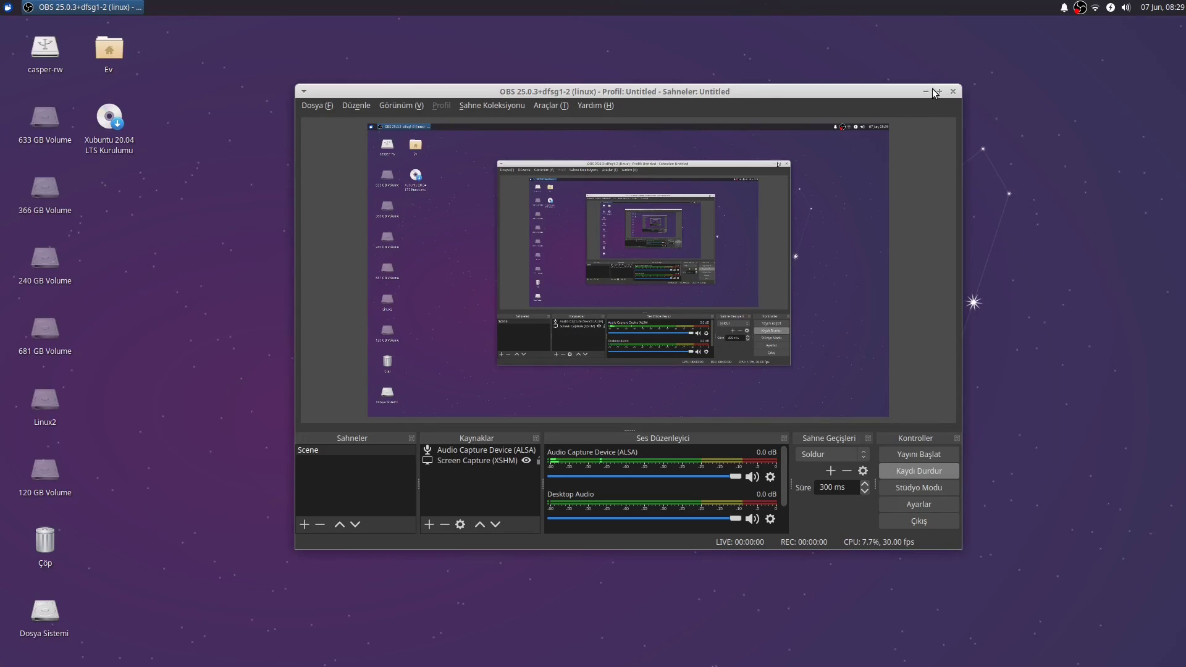
Minimize the OBS window and check the translated desktop icons Ev, Dosya Sistemi and Çöp.
left_click(924, 92)
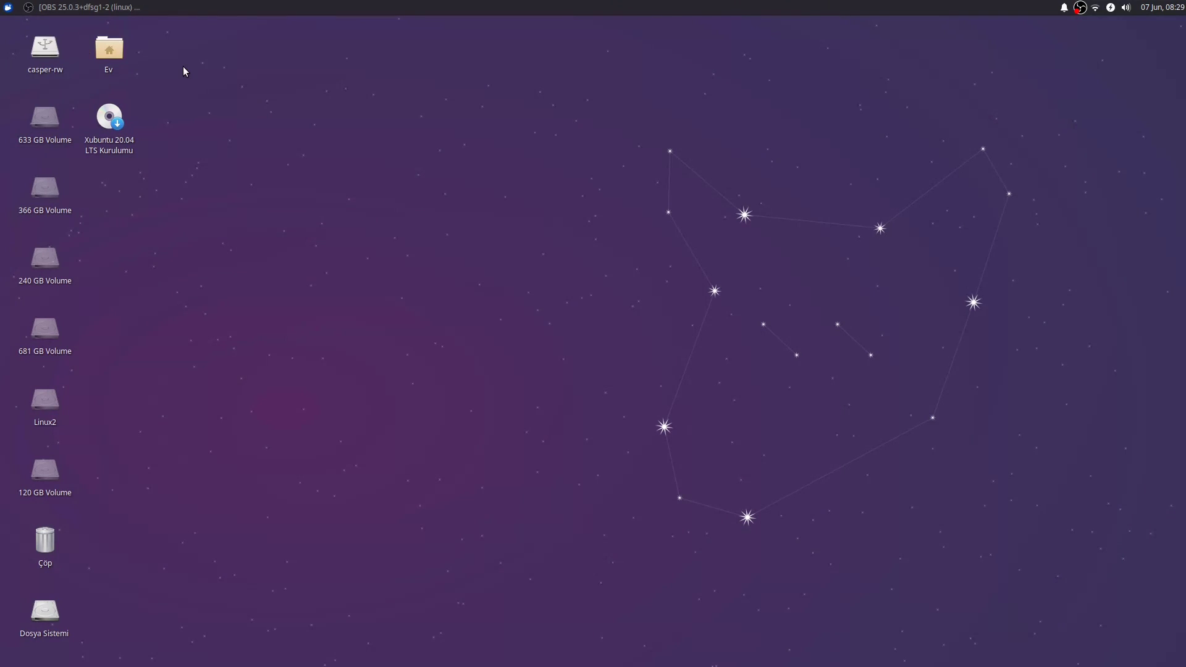
left_click(120, 56)
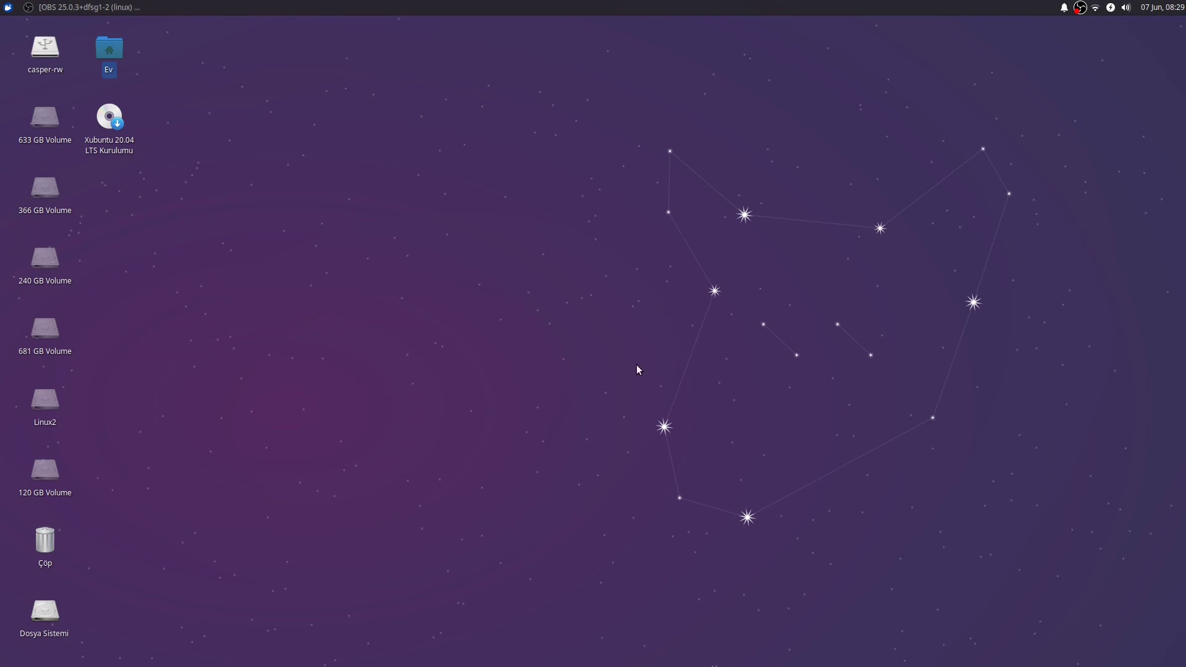
left_click(45, 612)
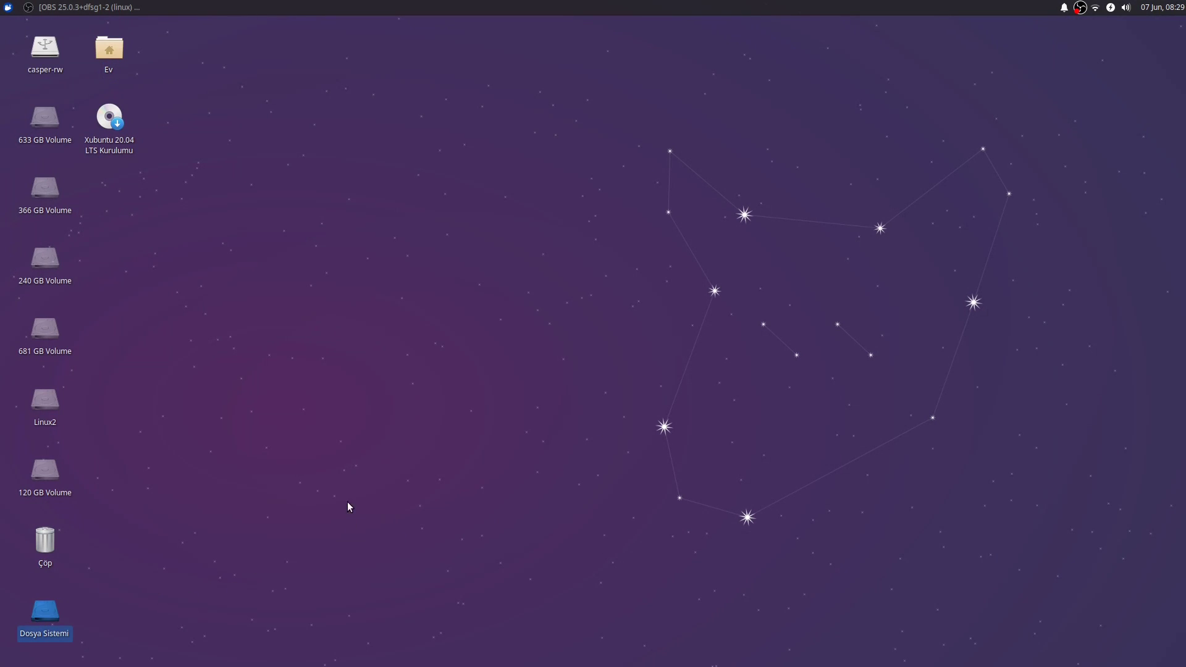
left_click(45, 543)
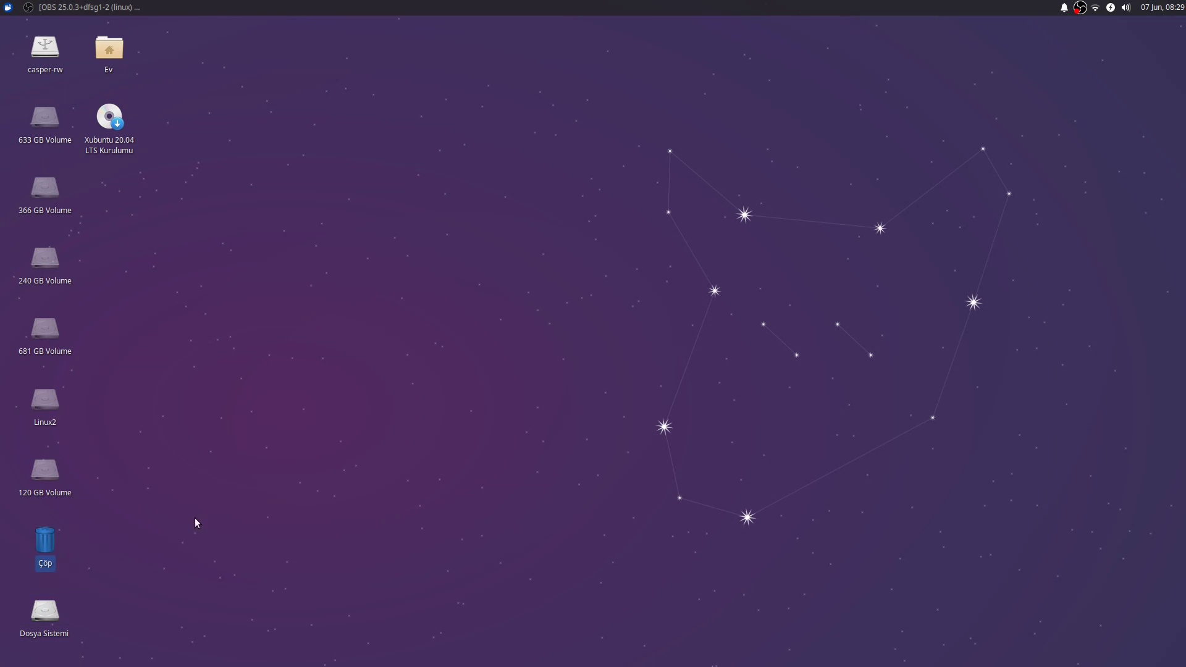
Open a terminal emulator from the Turkish desktop and enter a sudo apt install command.
left_click(349, 318)
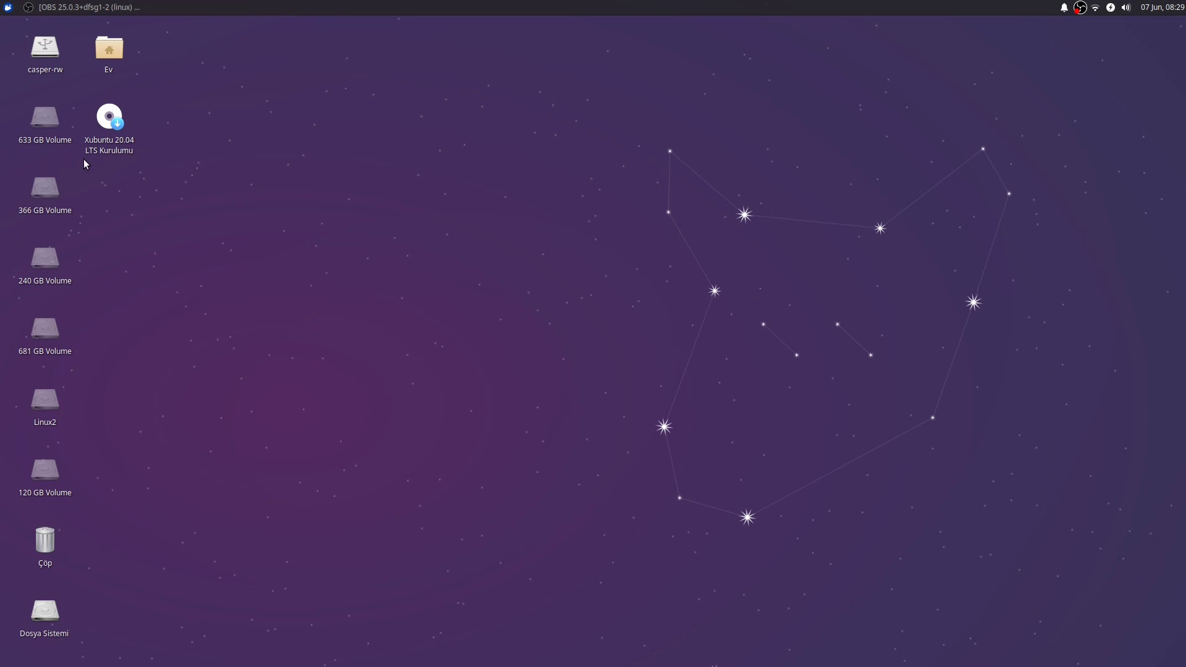
mouse_move(115, 148)
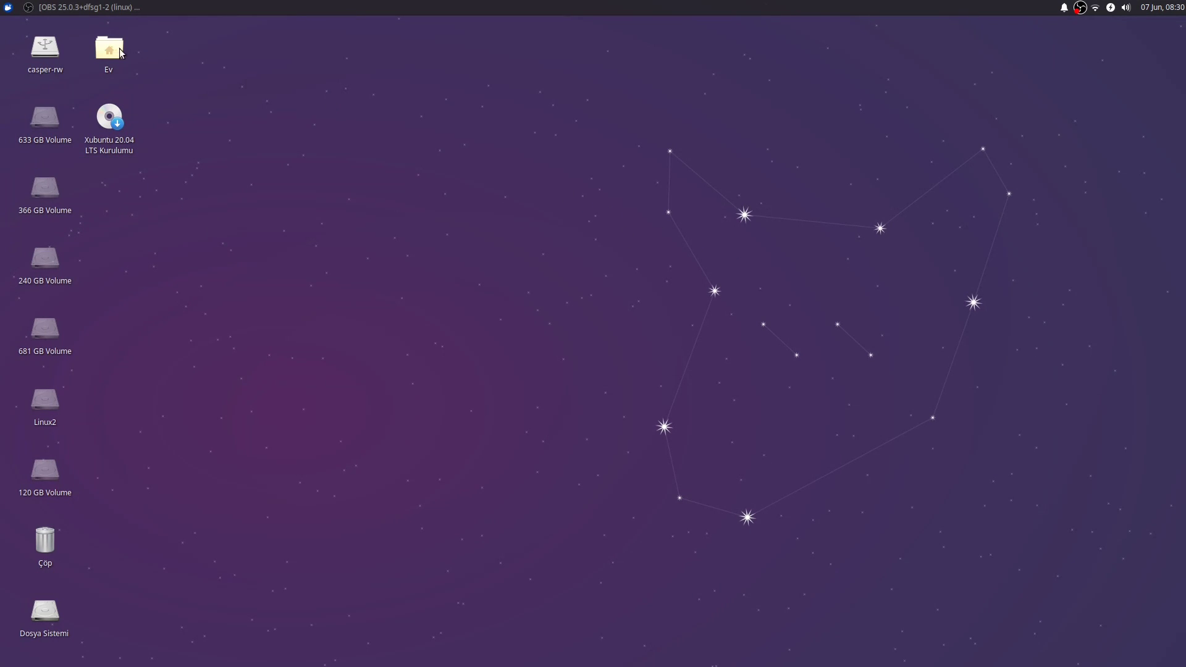
left_click(6, 7)
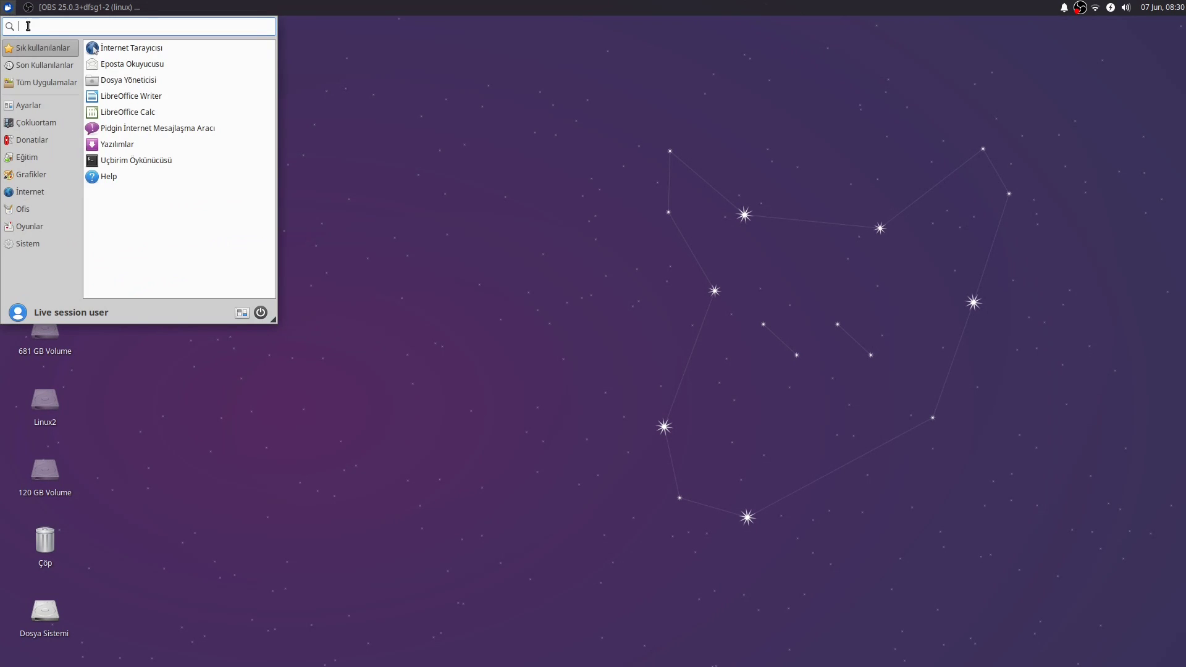
left_click(135, 158)
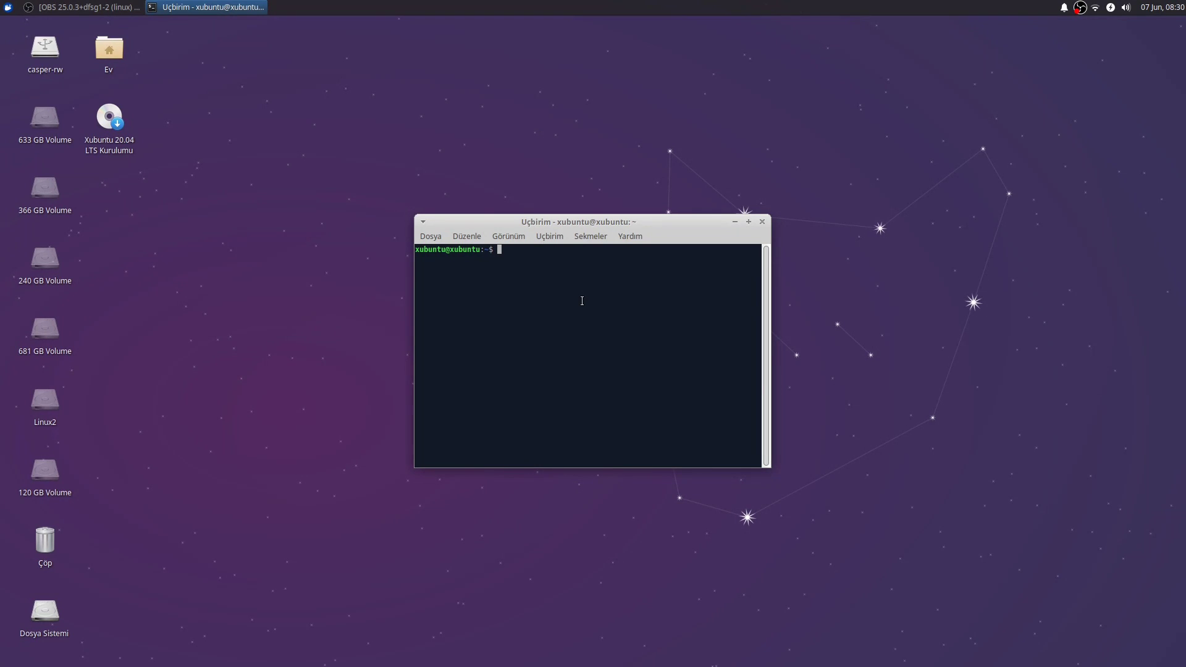
type("sudo apt ins")
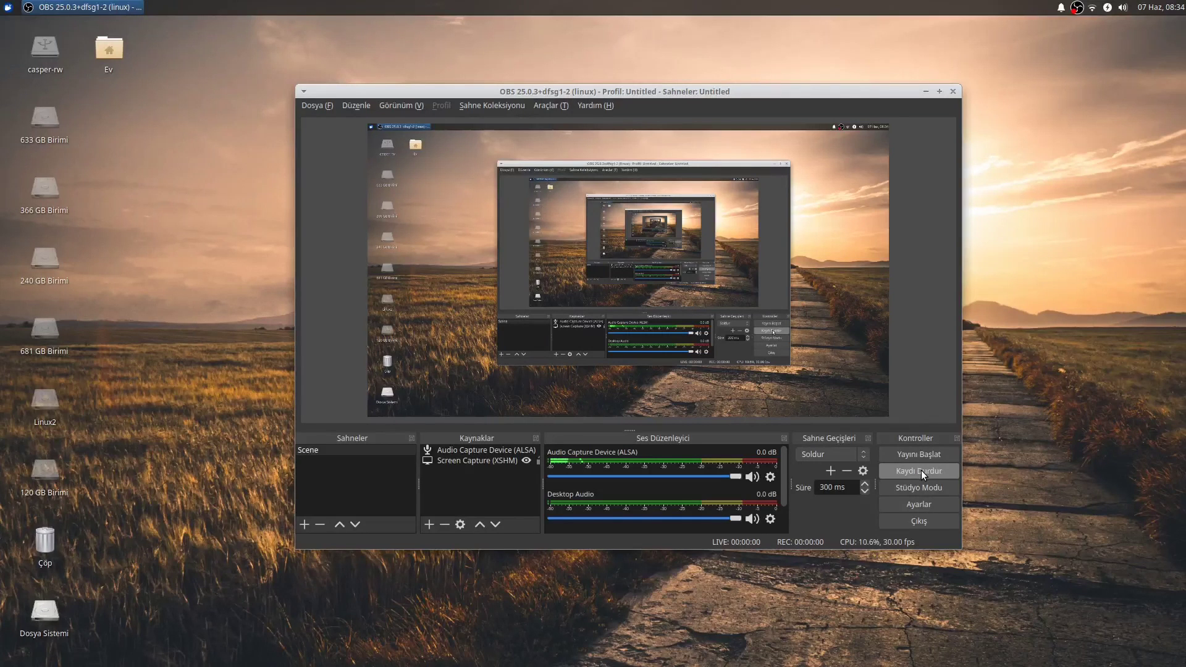
Minimize the OBS window, search the installed applications for Timeshift, and dismiss the search without launching it.
left_click(921, 91)
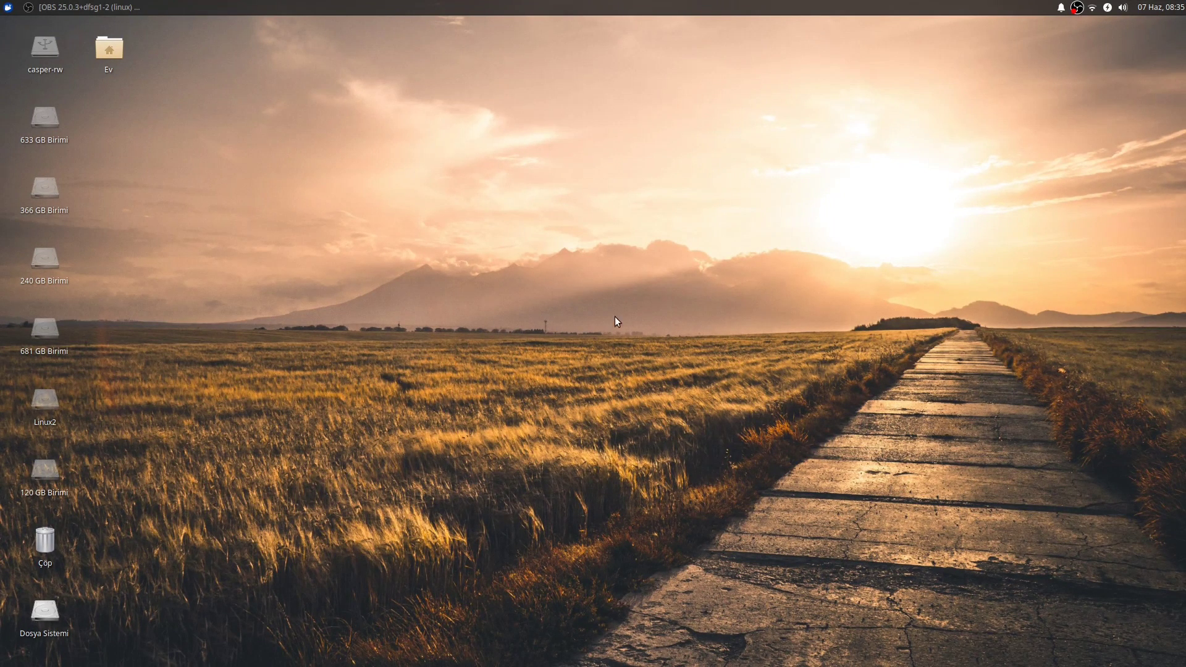
left_click(8, 8)
type("timeshif")
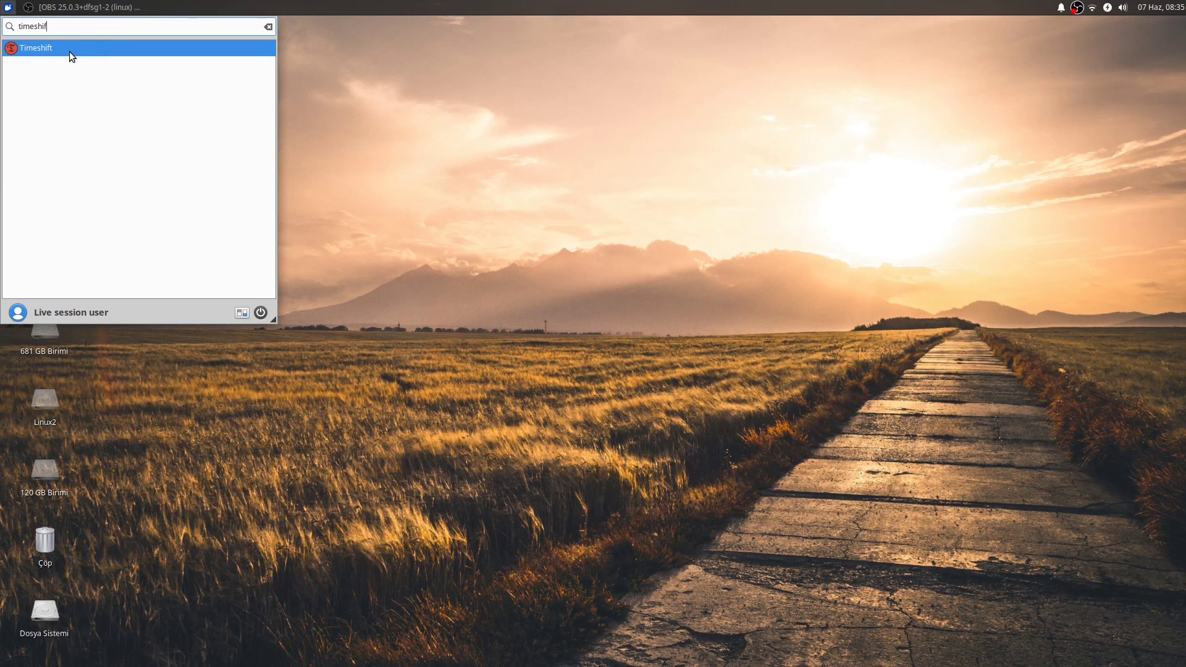
left_click(608, 148)
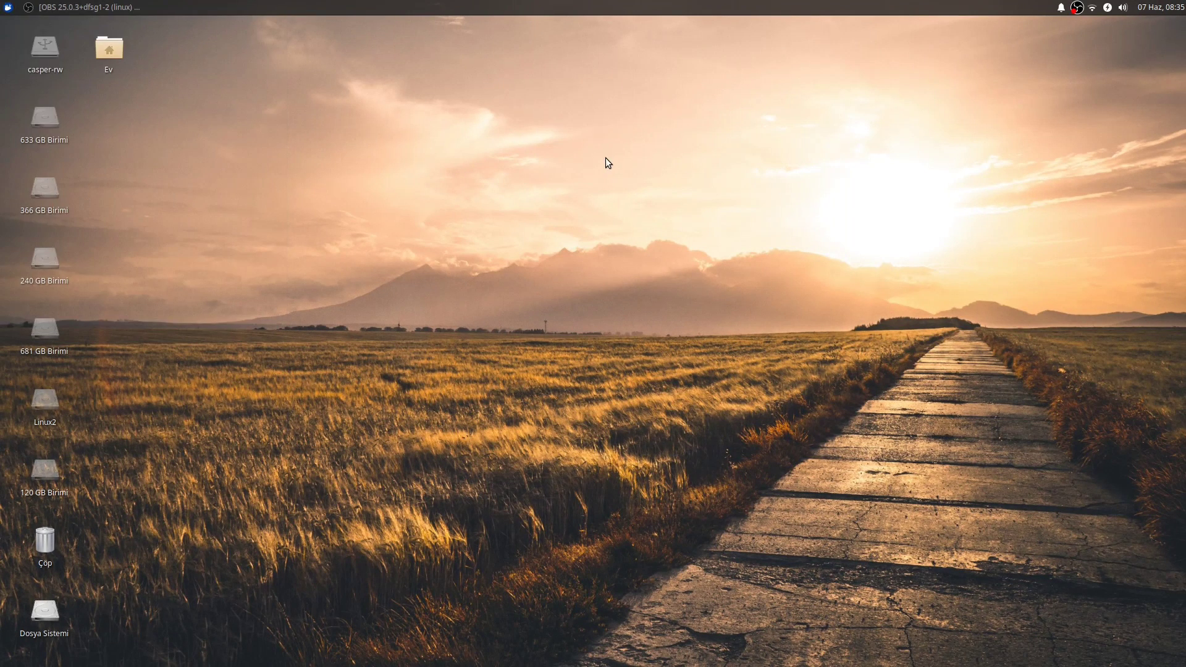
double_click(113, 51)
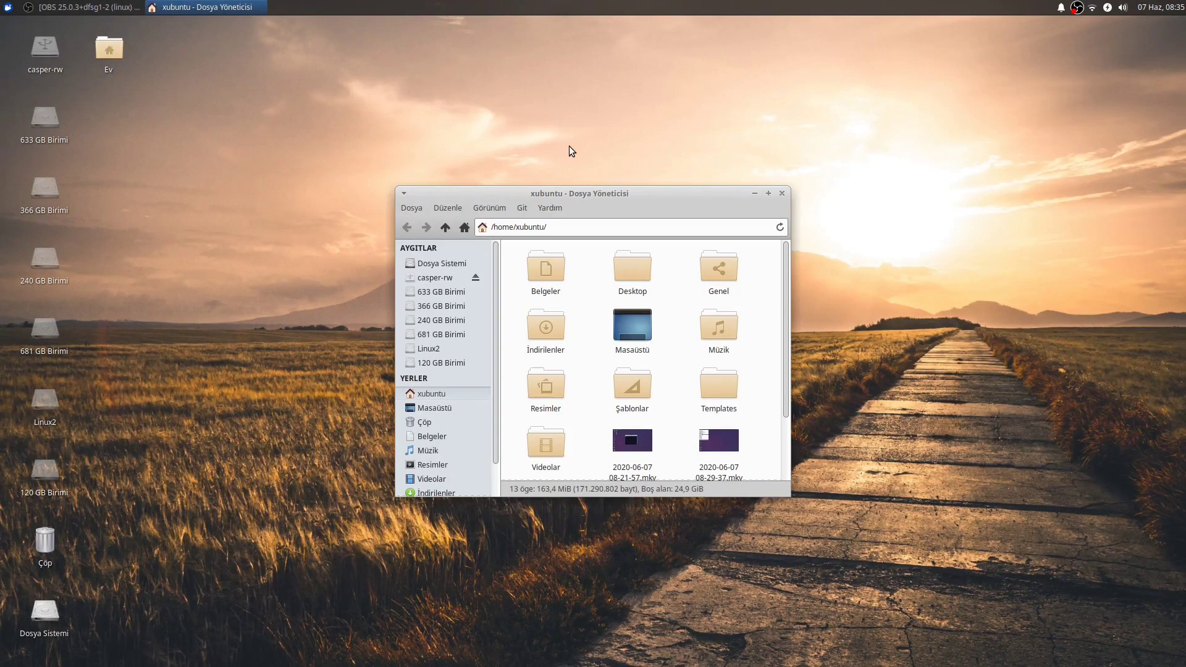
double_click(609, 192)
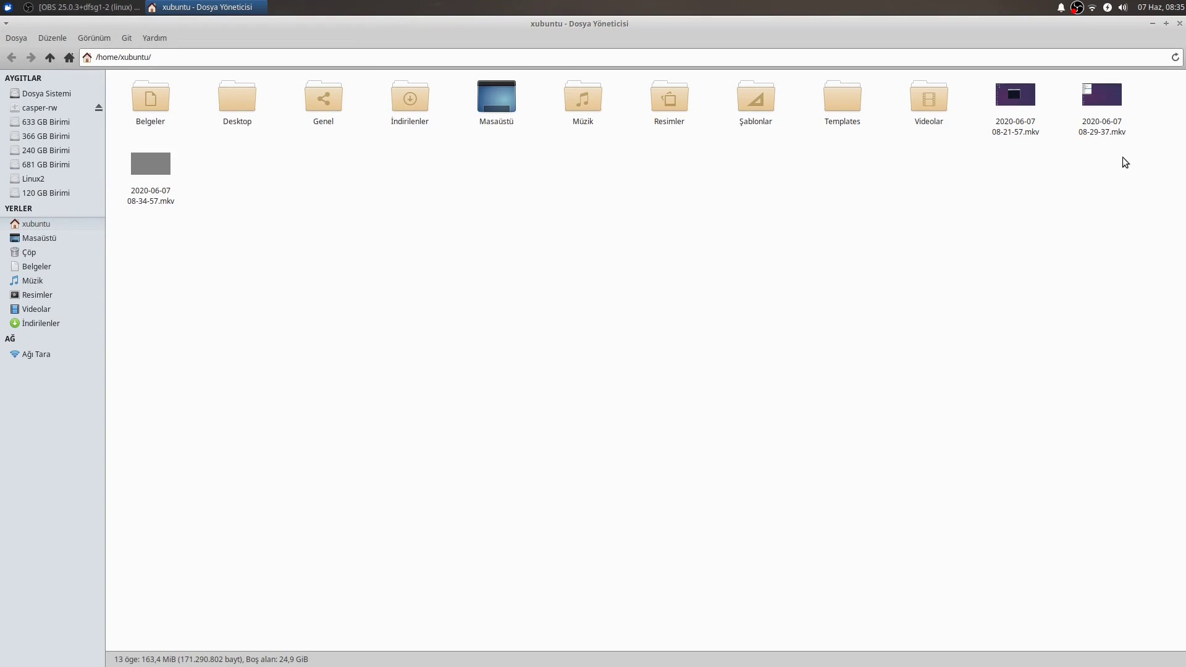
left_click(1016, 96)
left_click(1102, 96)
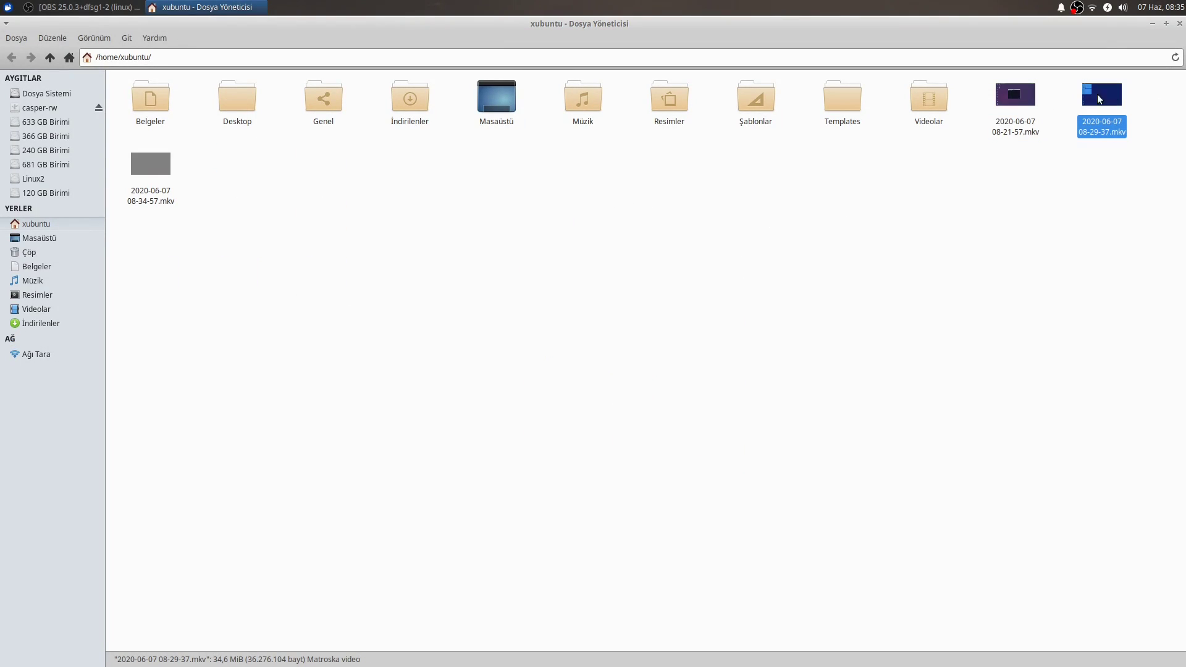
left_click(175, 155)
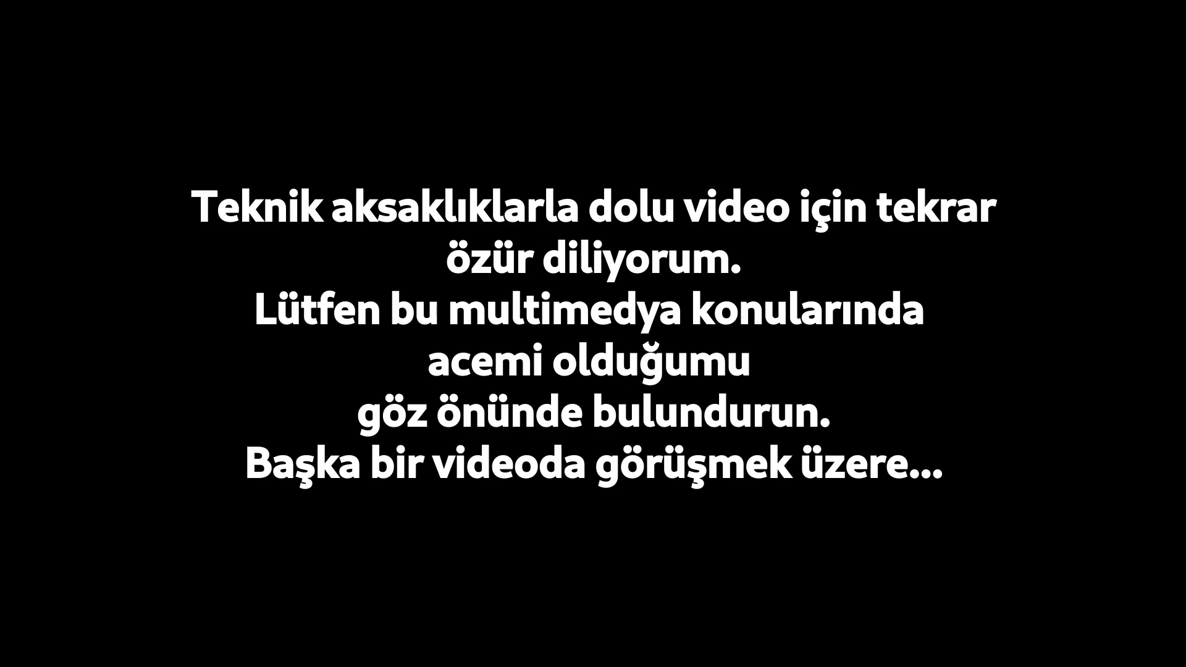